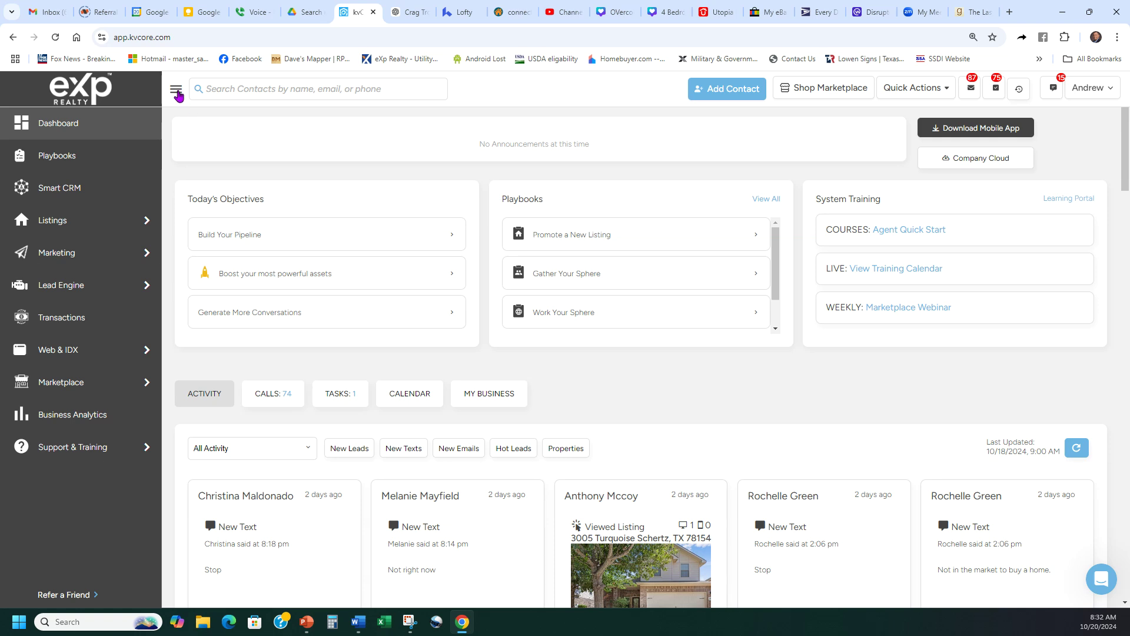
Step: Open the Smart Campaigns management page from the marketing tools to list the existing campaigns
{"action": "mouse_move", "coordinate": [65, 264]}
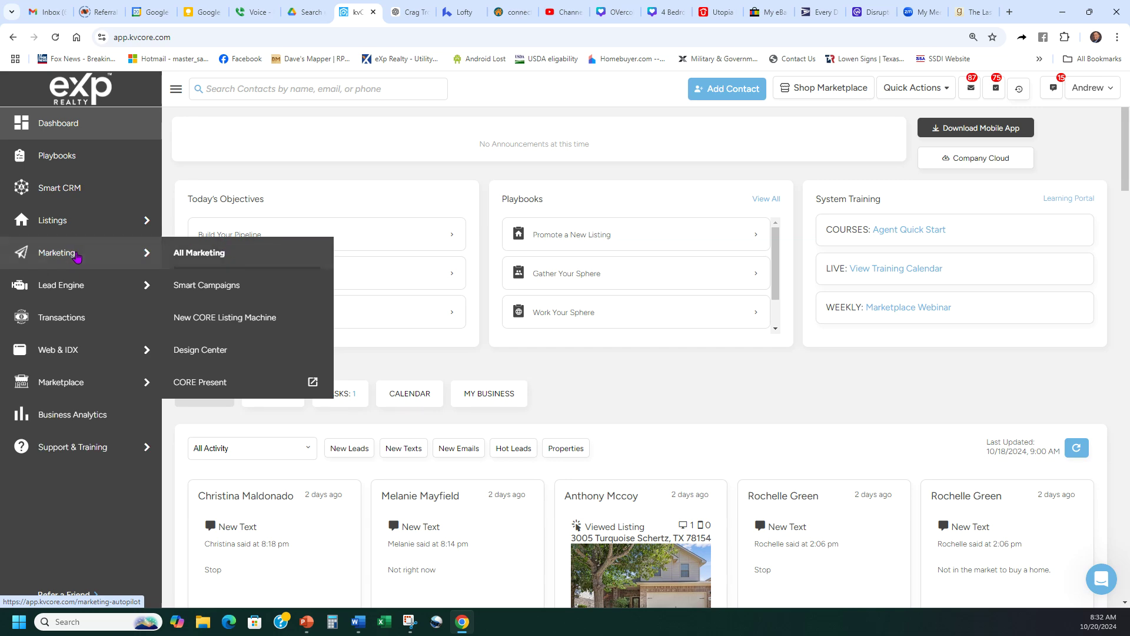
{"action": "left_click", "coordinate": [74, 255]}
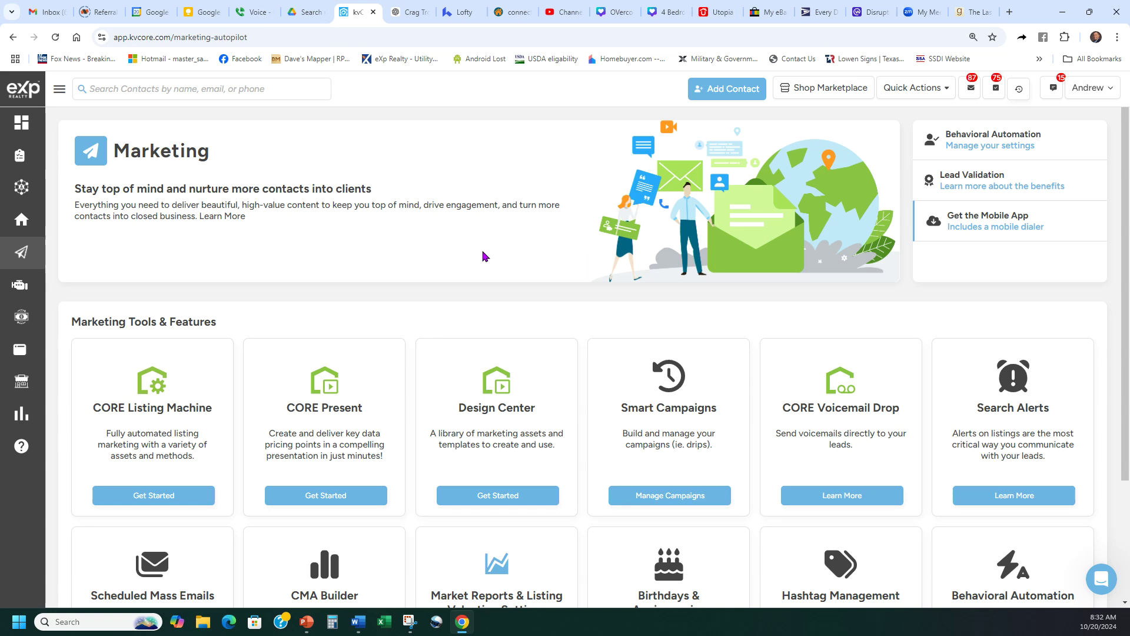
{"action": "left_click", "coordinate": [667, 496]}
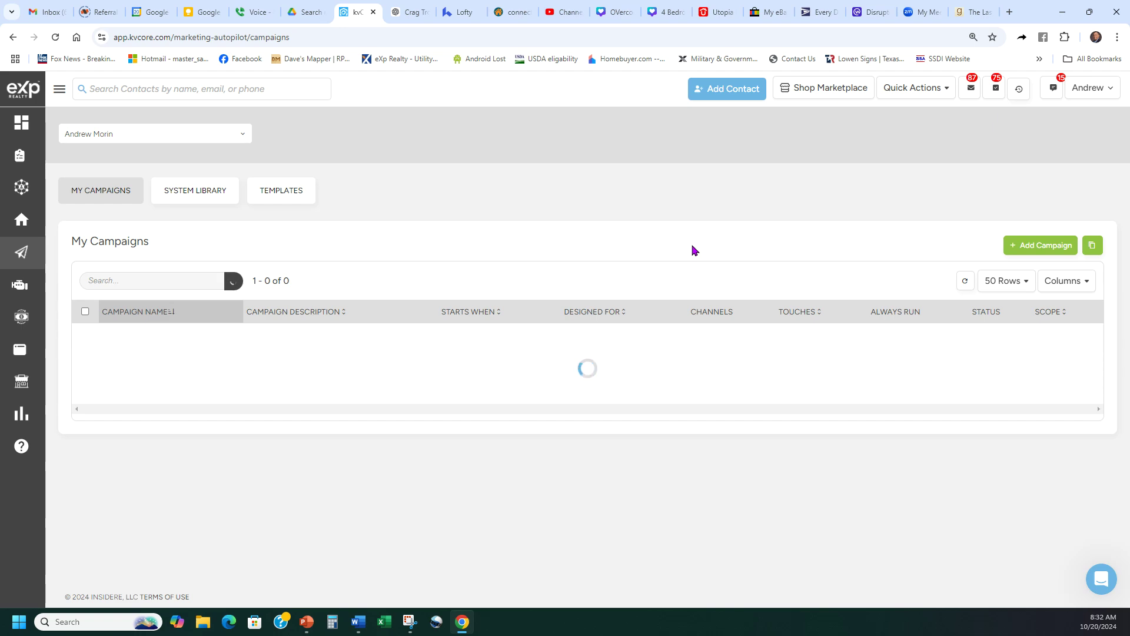
Step: Look through the campaign list, examining the Default Closed and Default Homeowner - Sphere campaigns and the default new lead campaigns
{"action": "scroll", "coordinate": [693, 250], "scroll_direction": "down", "scroll_amount": 4}
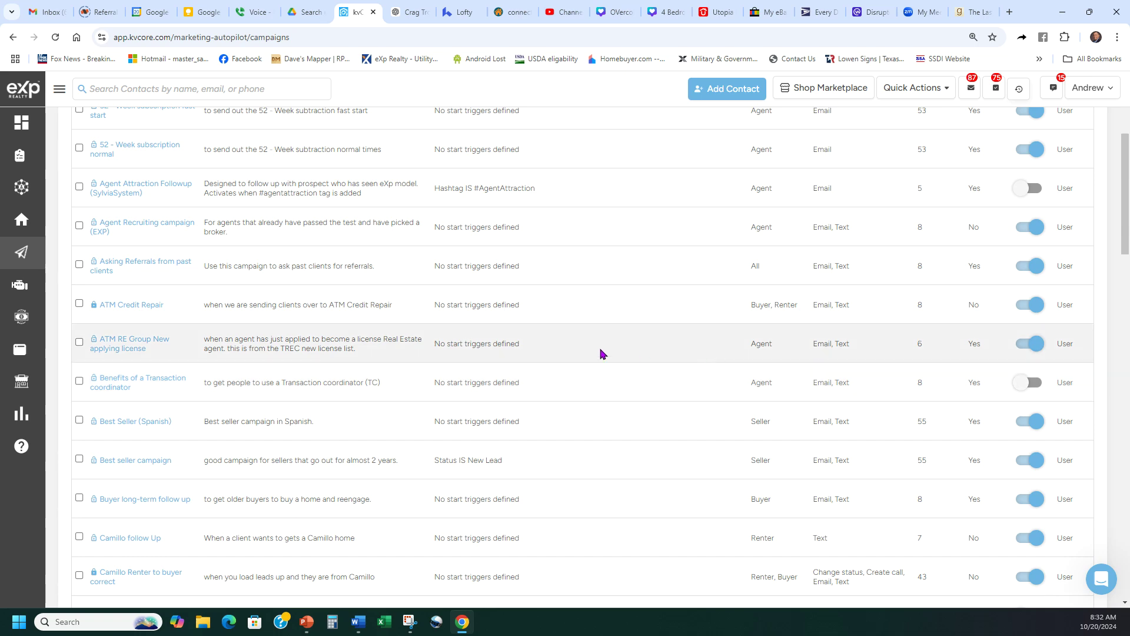
{"action": "scroll", "coordinate": [501, 353], "scroll_direction": "down", "scroll_amount": 8}
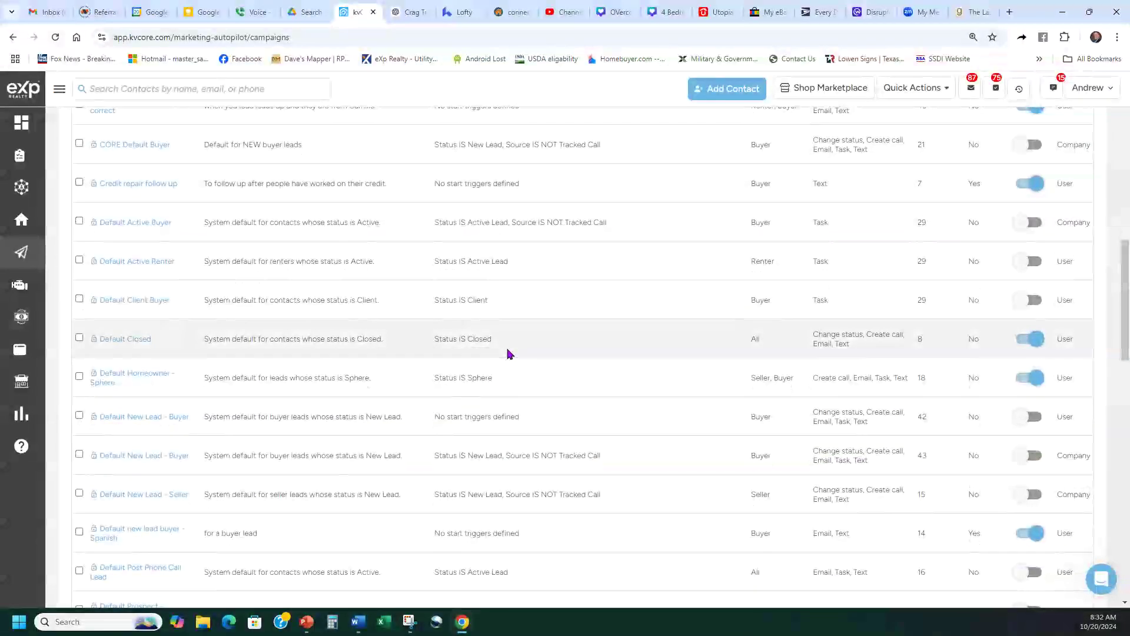
{"action": "left_click_drag", "start_coordinate": [166, 342], "coordinate": [97, 356]}
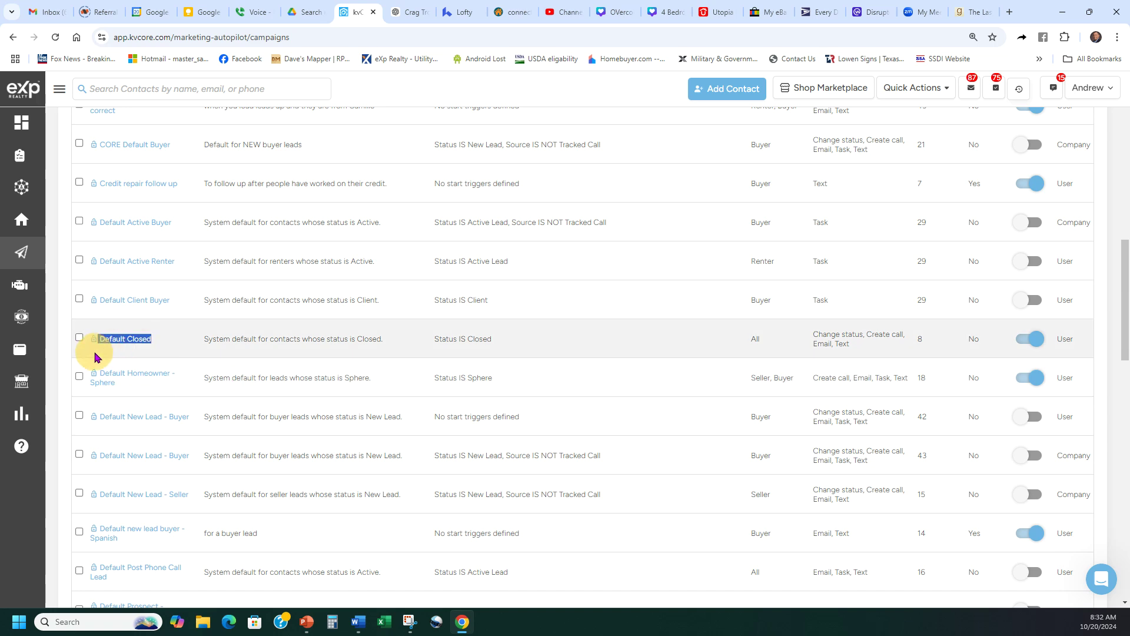
{"action": "left_click", "coordinate": [261, 334]}
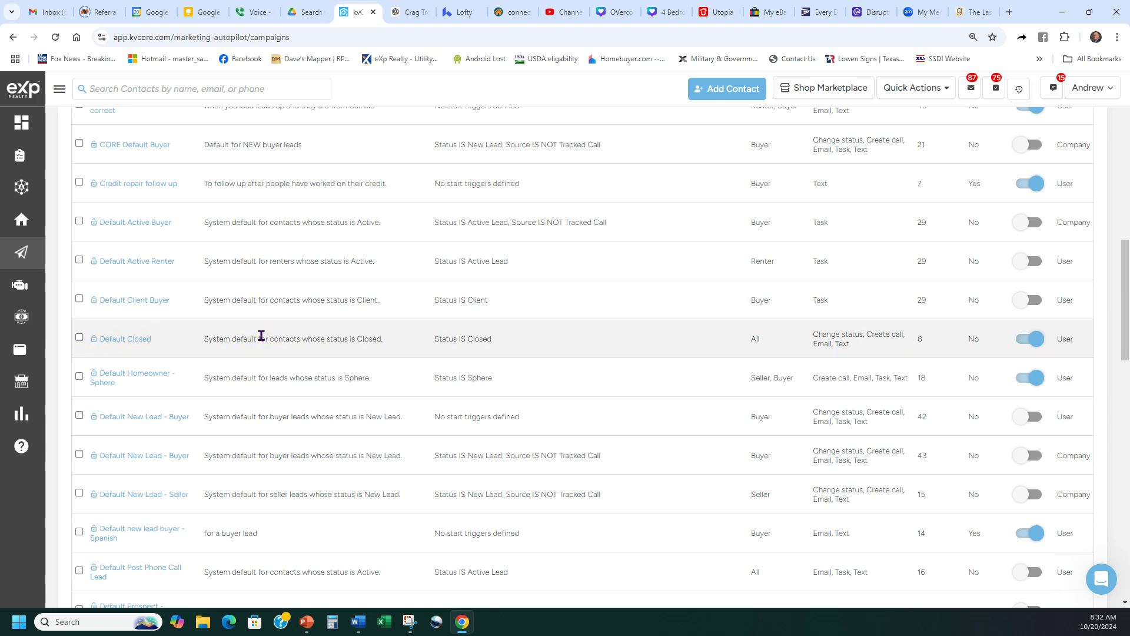
{"action": "scroll", "coordinate": [247, 318], "scroll_direction": "down", "scroll_amount": 1}
{"action": "left_click_drag", "start_coordinate": [120, 335], "coordinate": [88, 319]}
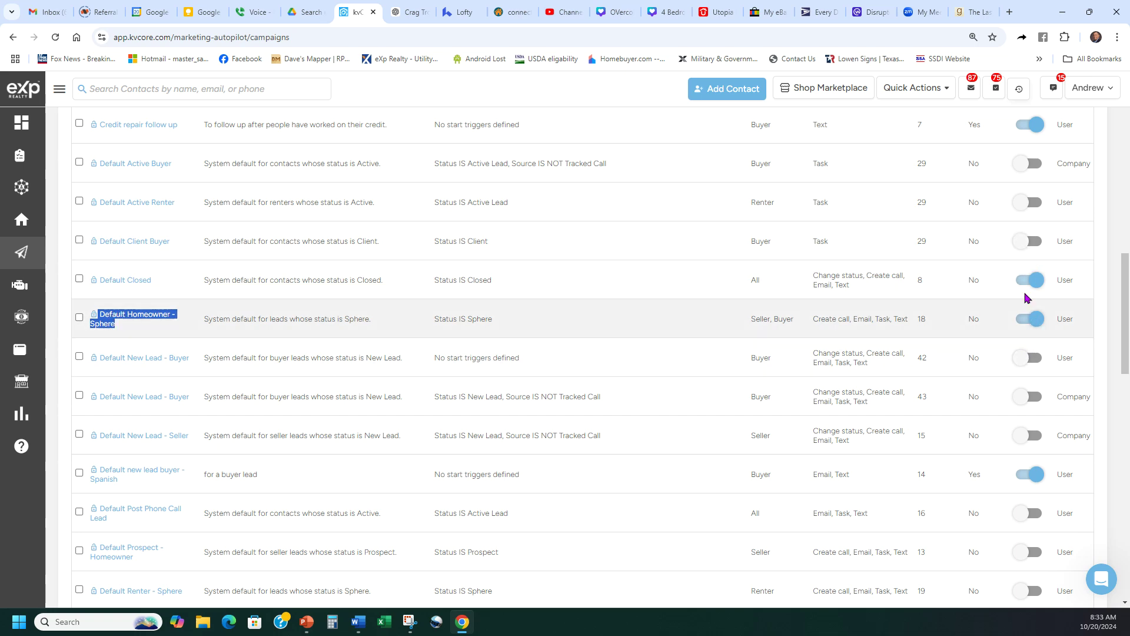
{"action": "scroll", "coordinate": [486, 336], "scroll_direction": "down", "scroll_amount": 3}
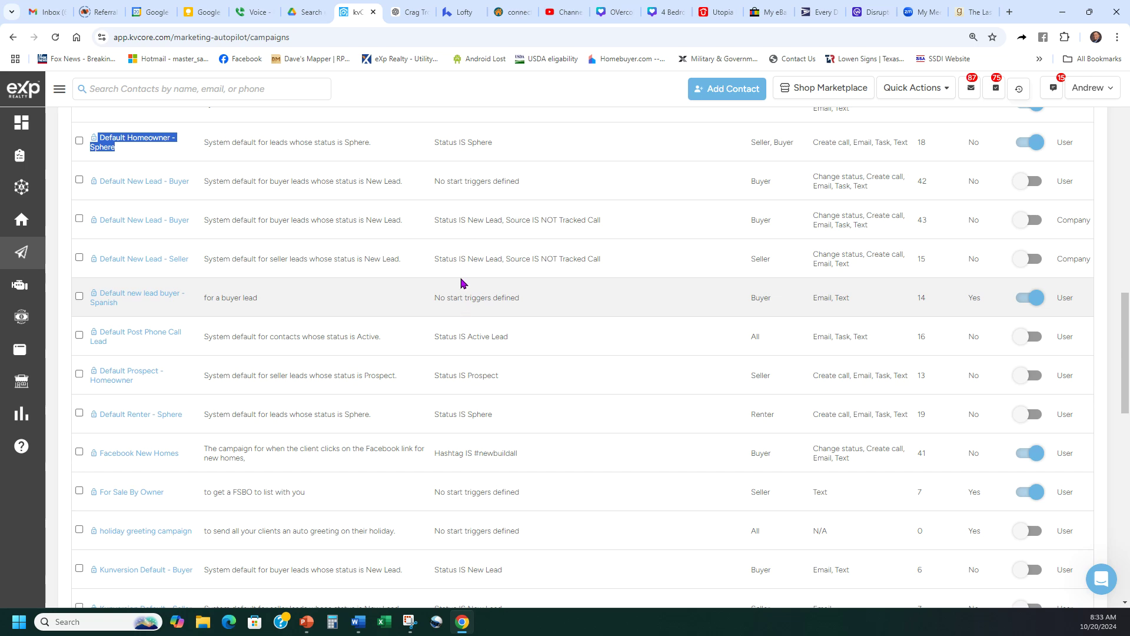
{"action": "scroll", "coordinate": [483, 300], "scroll_direction": "down", "scroll_amount": 2}
{"action": "scroll", "coordinate": [374, 377], "scroll_direction": "up", "scroll_amount": 1}
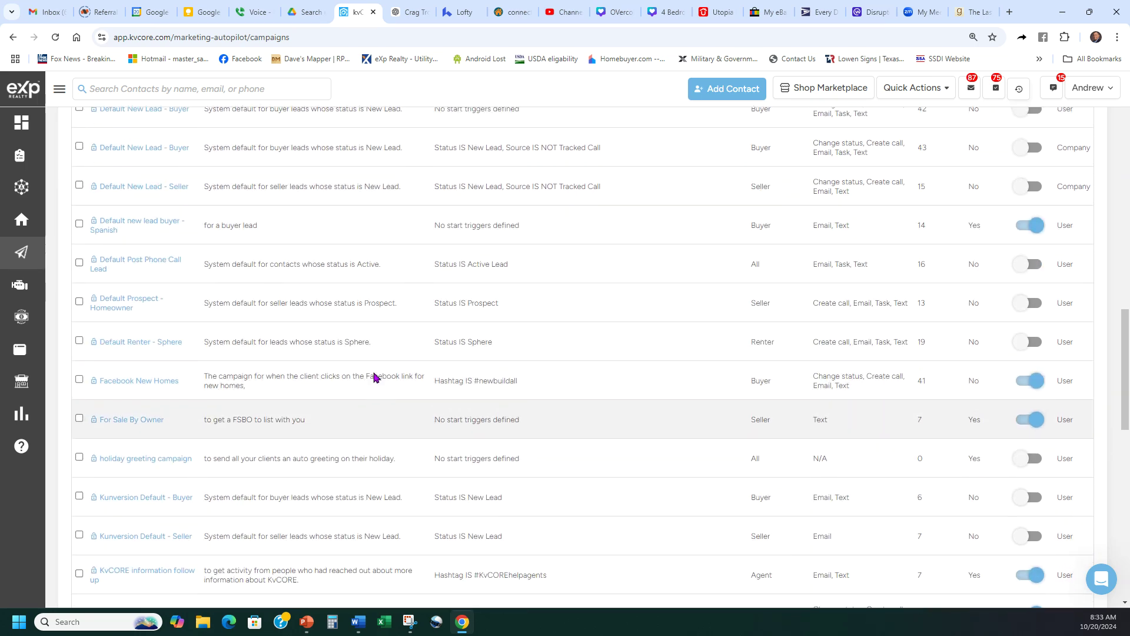
{"action": "scroll", "coordinate": [347, 400], "scroll_direction": "up", "scroll_amount": 2}
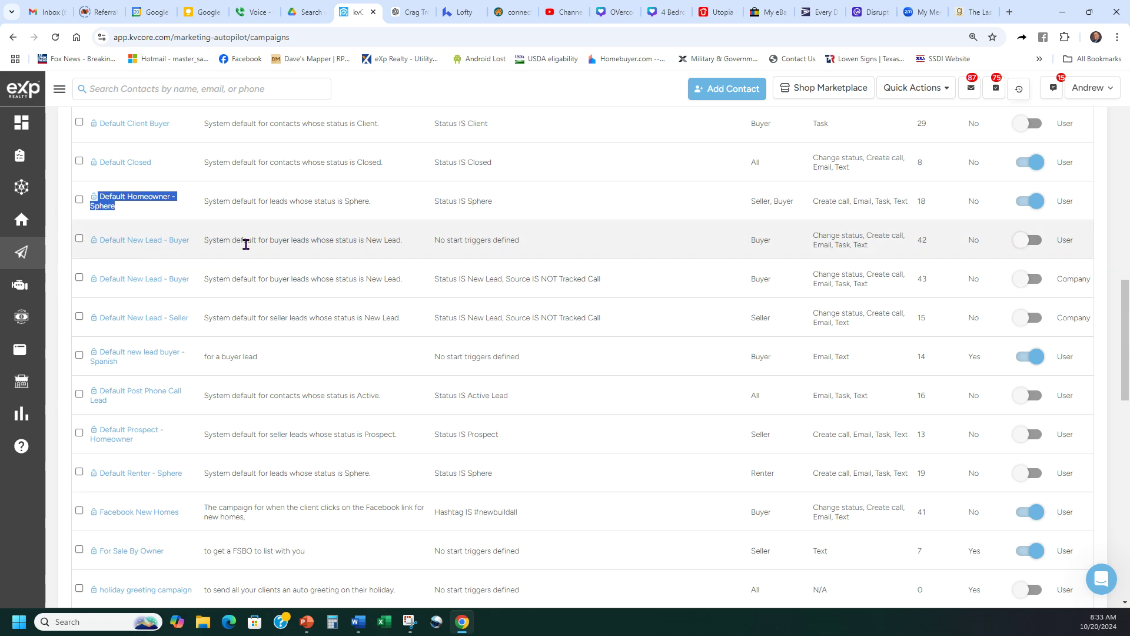
{"action": "left_click", "coordinate": [242, 243]}
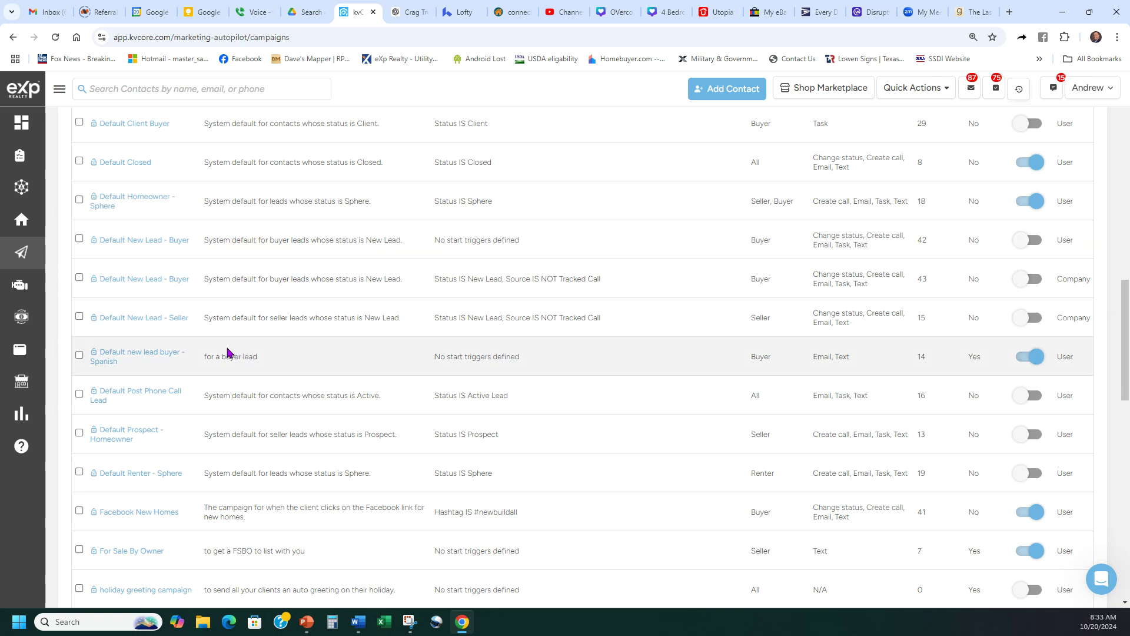
Step: Turn on the company-scope Default New Lead - Buyer campaign and confirm that its future actions may run
{"action": "left_click", "coordinate": [1027, 279]}
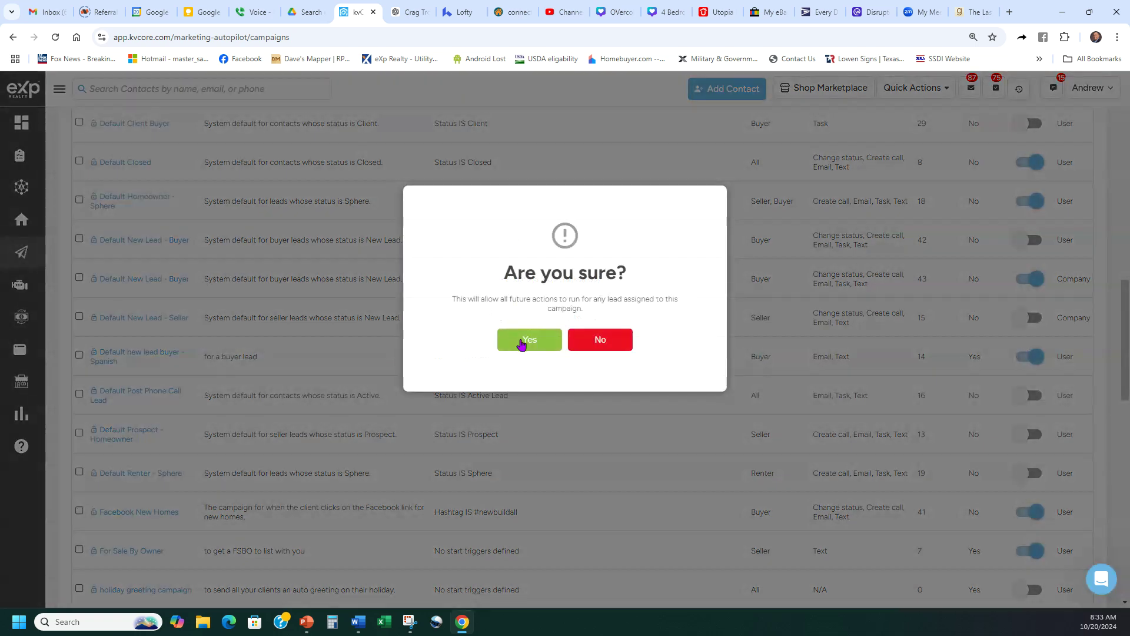
{"action": "left_click", "coordinate": [519, 341]}
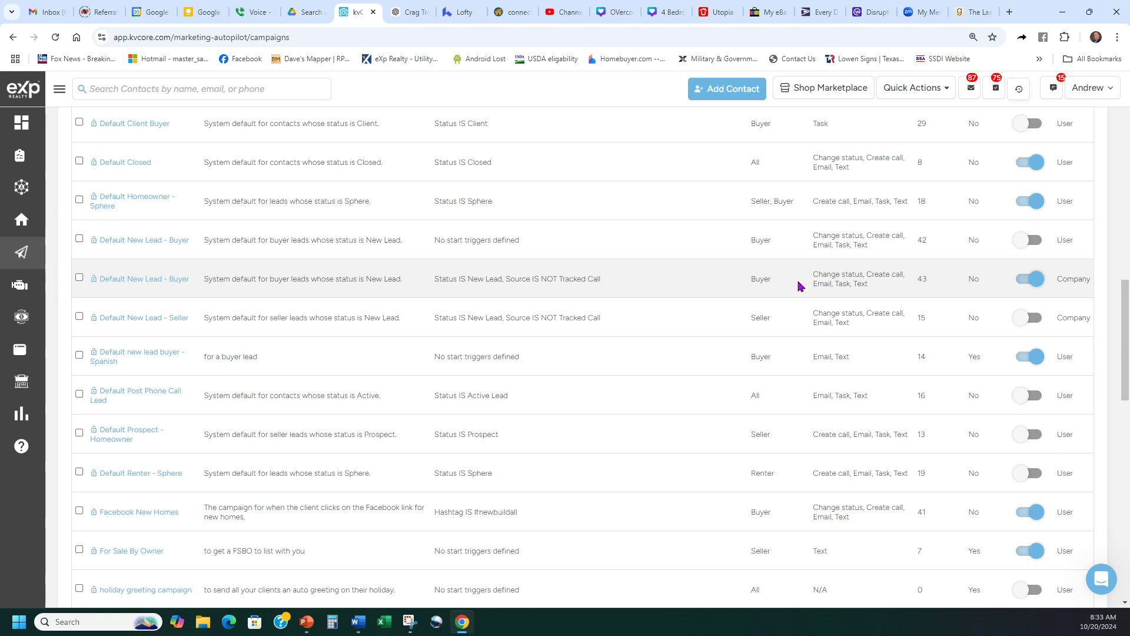
{"action": "scroll", "coordinate": [765, 374], "scroll_direction": "up", "scroll_amount": 1}
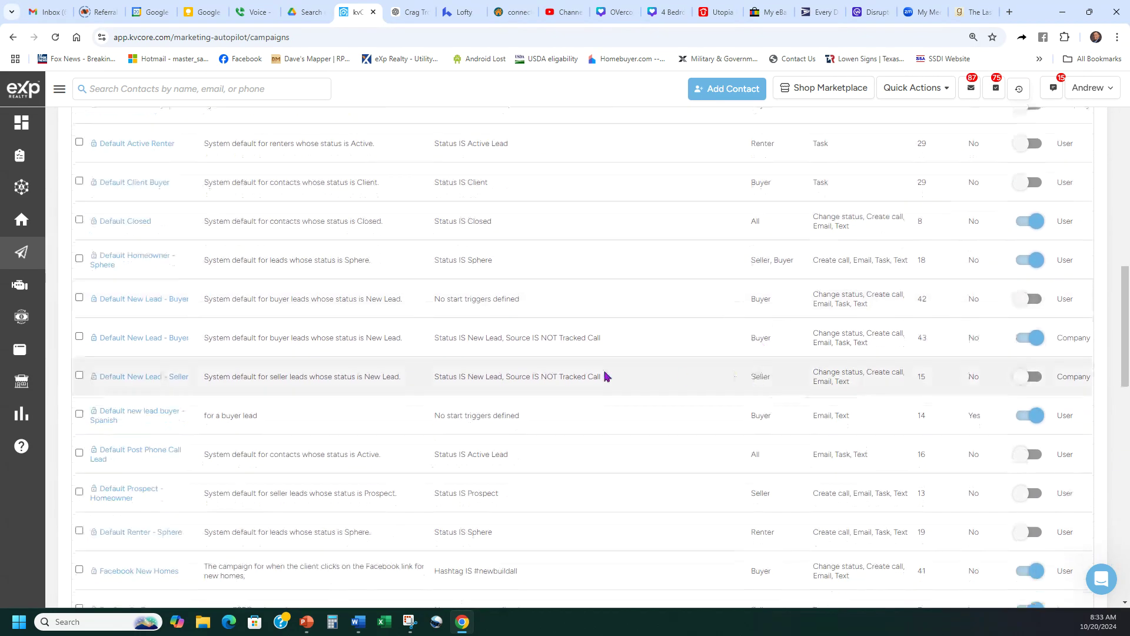
{"action": "left_click", "coordinate": [1030, 337]}
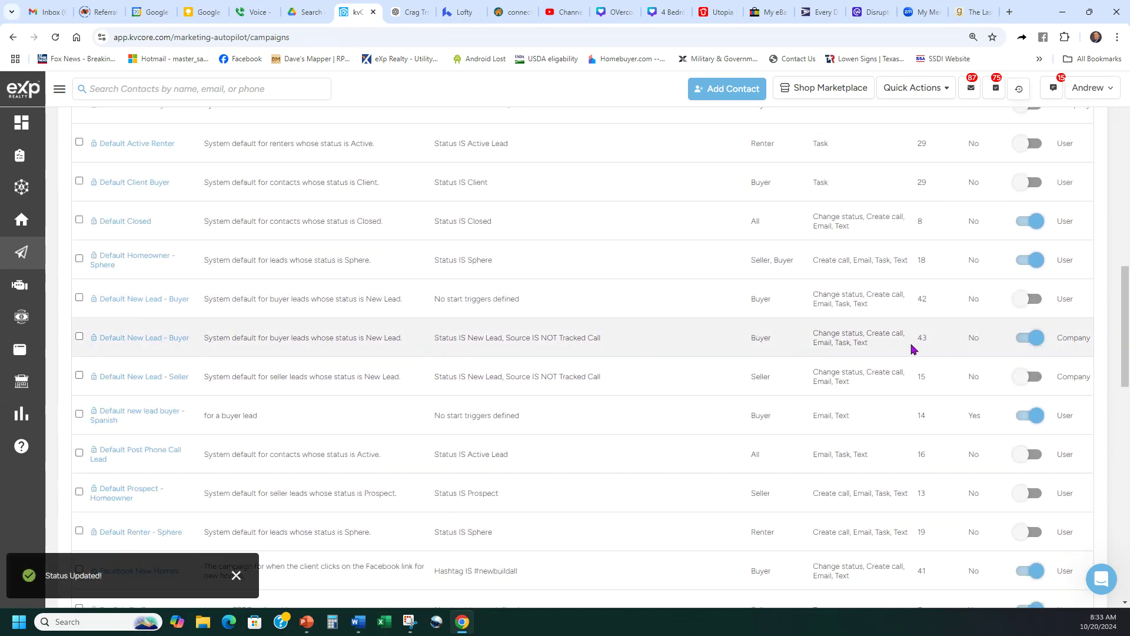
Step: Find the Open House campaigns in the list and examine the user-scope one with its start trigger and status
{"action": "scroll", "coordinate": [789, 336], "scroll_direction": "down", "scroll_amount": 20}
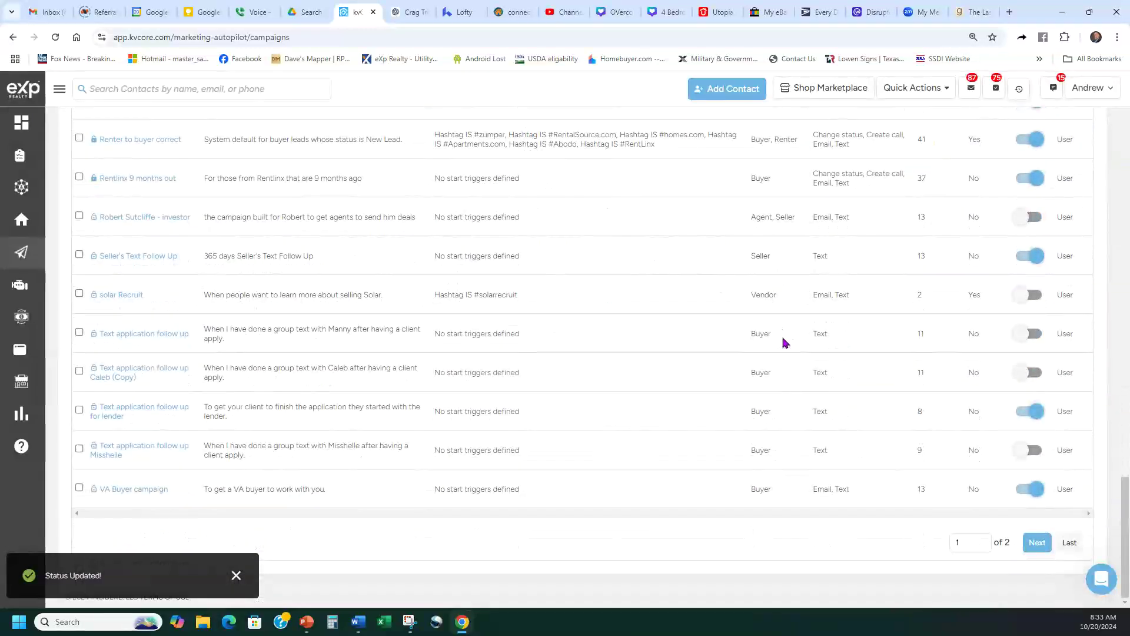
{"action": "scroll", "coordinate": [265, 412], "scroll_direction": "up", "scroll_amount": 5}
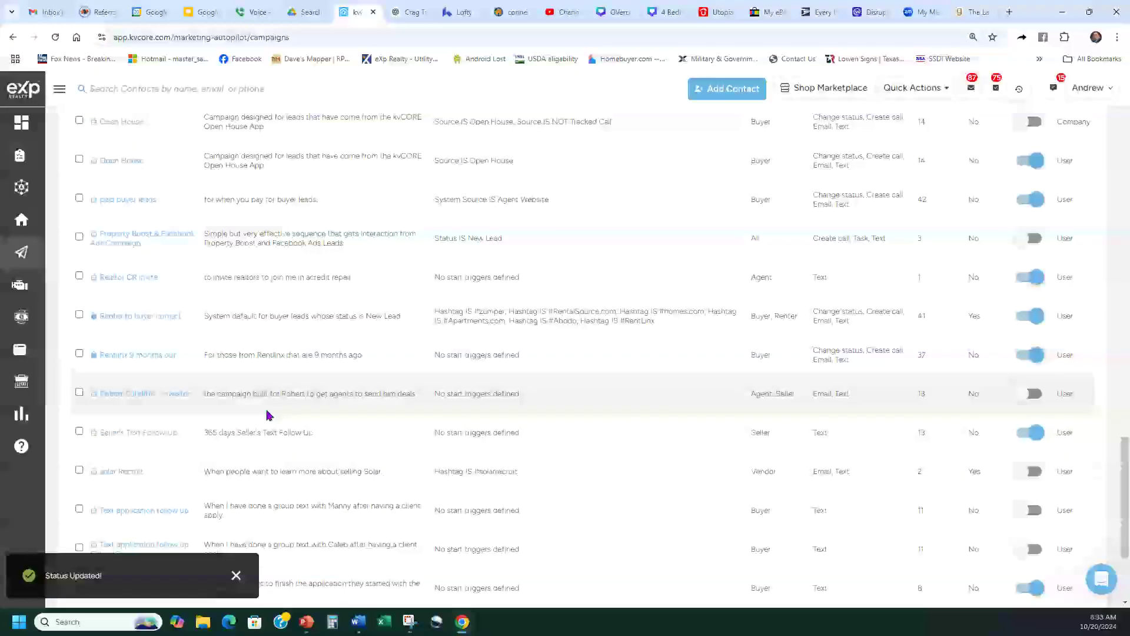
{"action": "left_click_drag", "start_coordinate": [94, 279], "coordinate": [175, 281]}
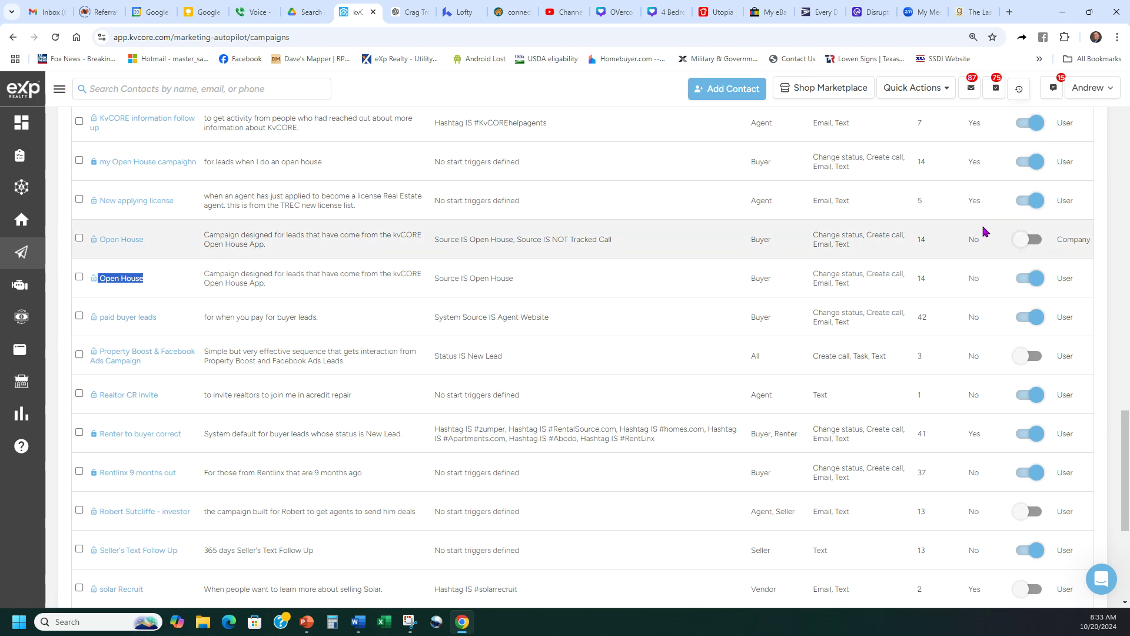
{"action": "left_click", "coordinate": [822, 276]}
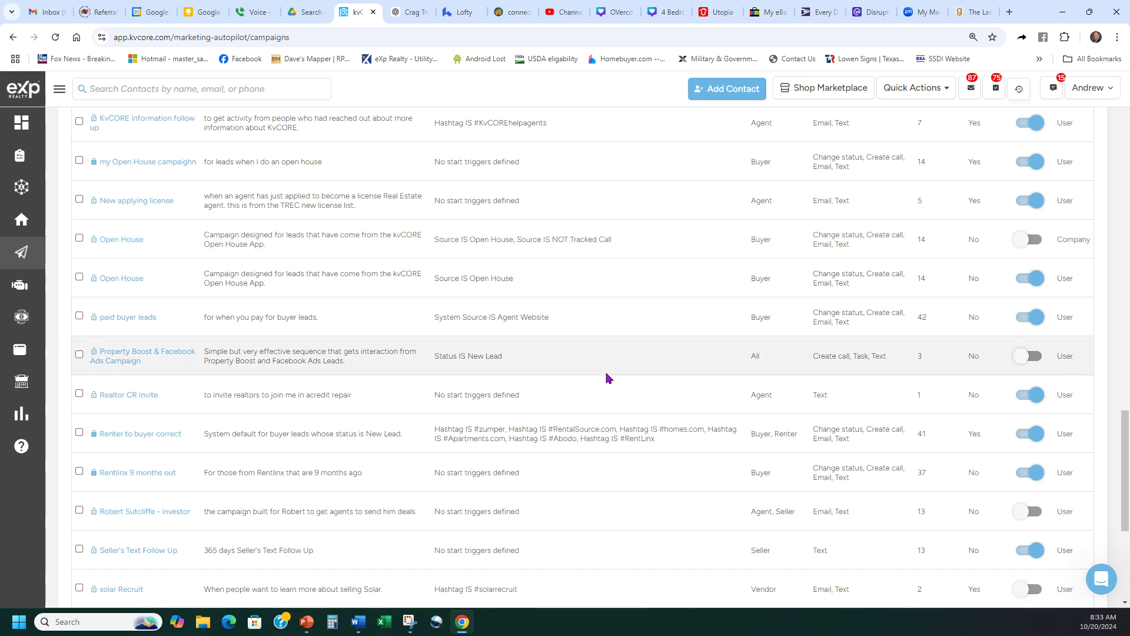
Step: Go over the Default Closed, Default Homeowner - Sphere and company-scope Default New Lead - Buyer campaigns again
{"action": "scroll", "coordinate": [613, 379], "scroll_direction": "up", "scroll_amount": 10}
{"action": "scroll", "coordinate": [613, 378], "scroll_direction": "up", "scroll_amount": 8}
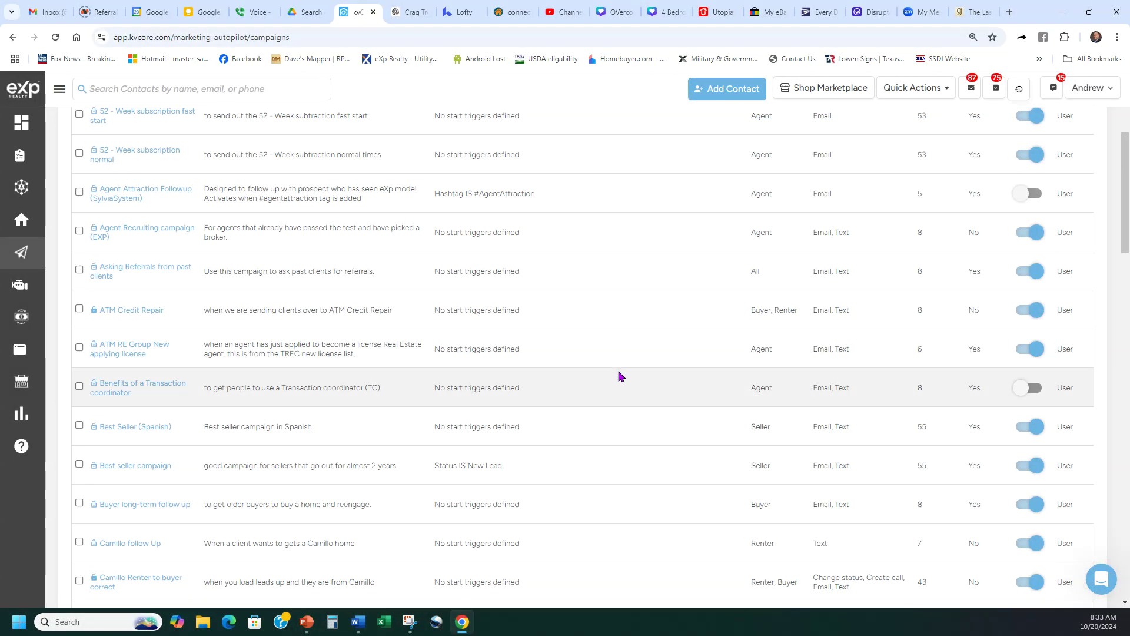
{"action": "scroll", "coordinate": [618, 376], "scroll_direction": "down", "scroll_amount": 5}
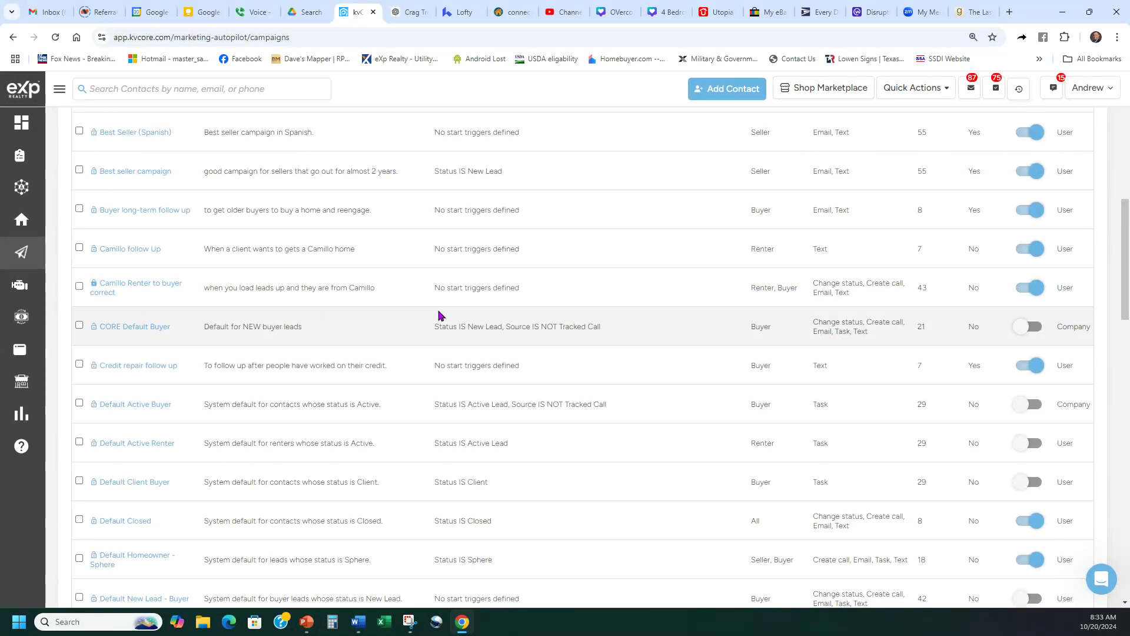
{"action": "scroll", "coordinate": [391, 263], "scroll_direction": "down", "scroll_amount": 3}
{"action": "triple_click", "coordinate": [101, 345]}
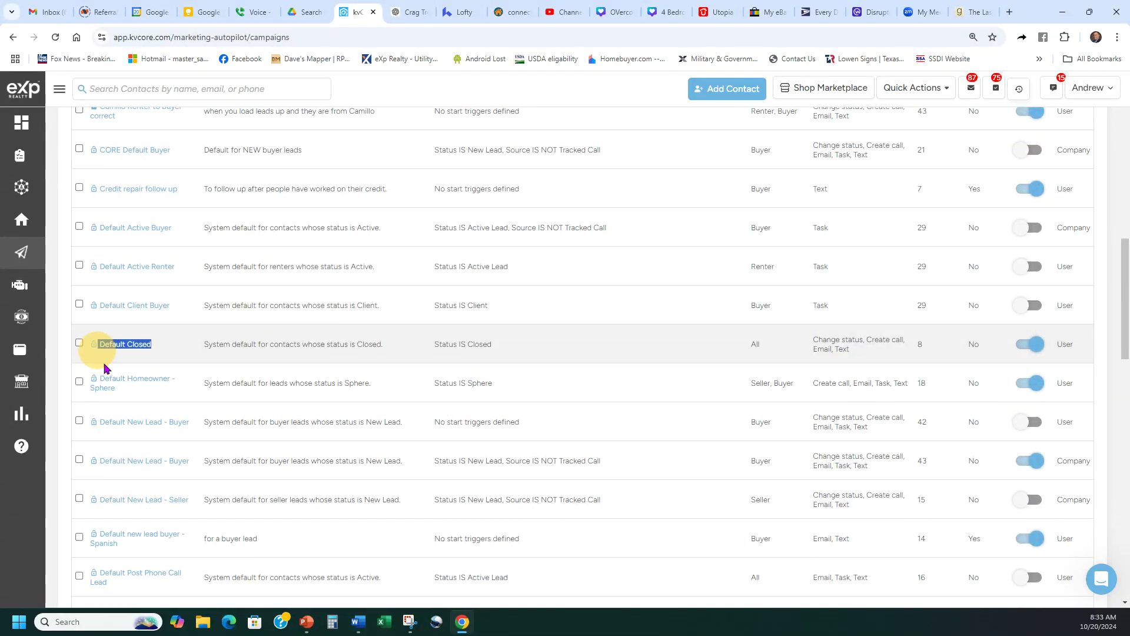
{"action": "triple_click", "coordinate": [99, 379]}
{"action": "scroll", "coordinate": [302, 337], "scroll_direction": "down", "scroll_amount": 4}
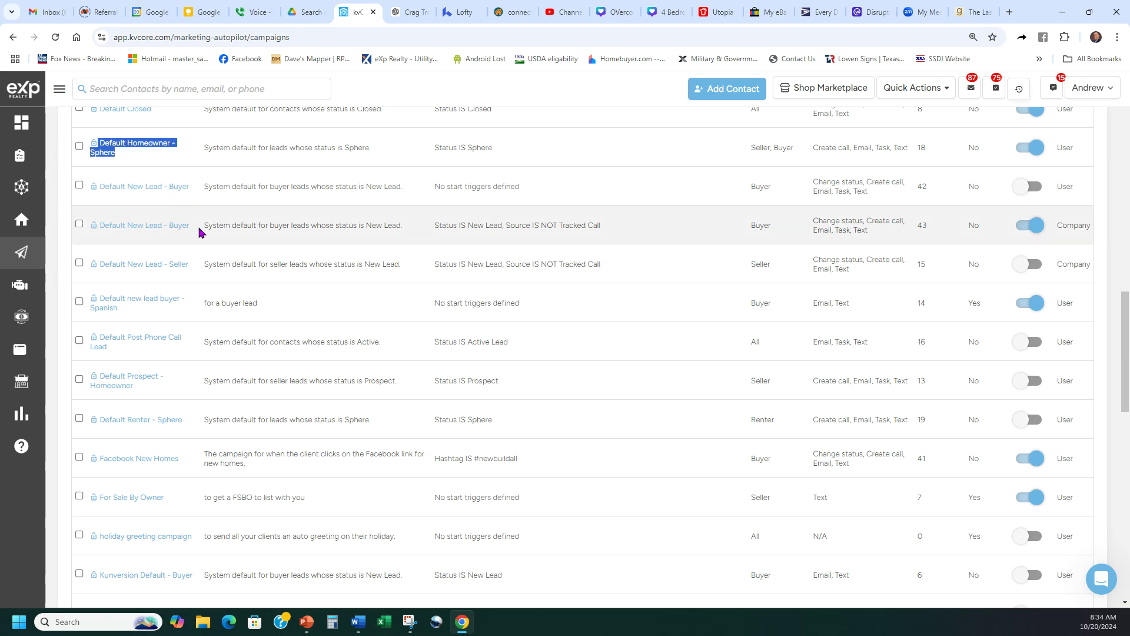
{"action": "left_click_drag", "start_coordinate": [197, 227], "coordinate": [95, 227]}
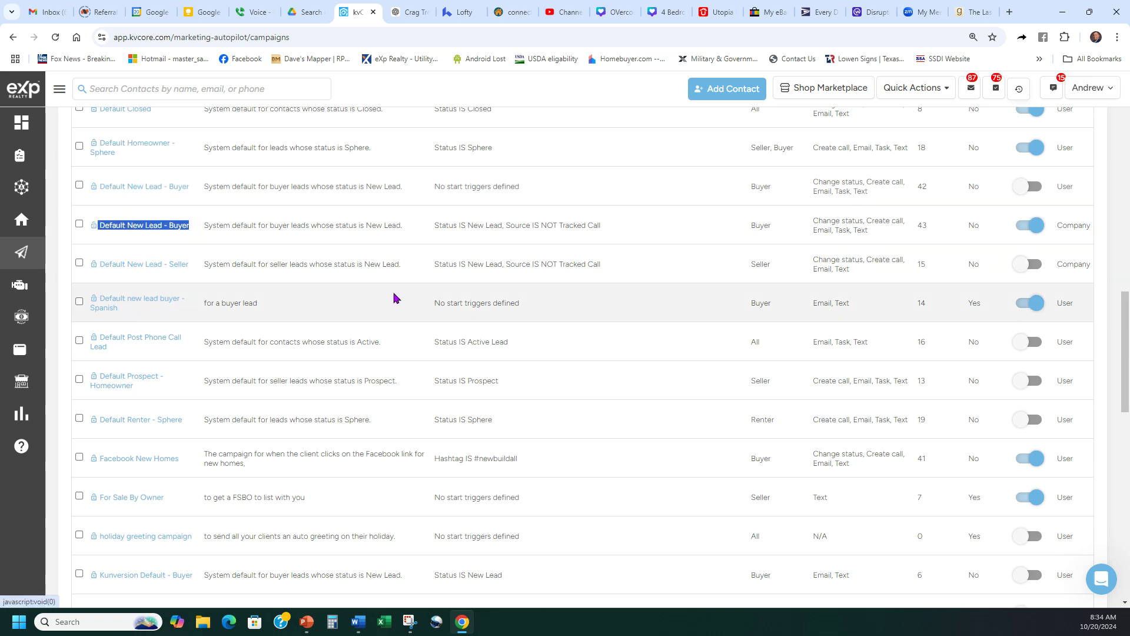
Step: Check the company-scope Open House campaign again and return to the start of the My Campaigns list
{"action": "scroll", "coordinate": [386, 310], "scroll_direction": "down", "scroll_amount": 5}
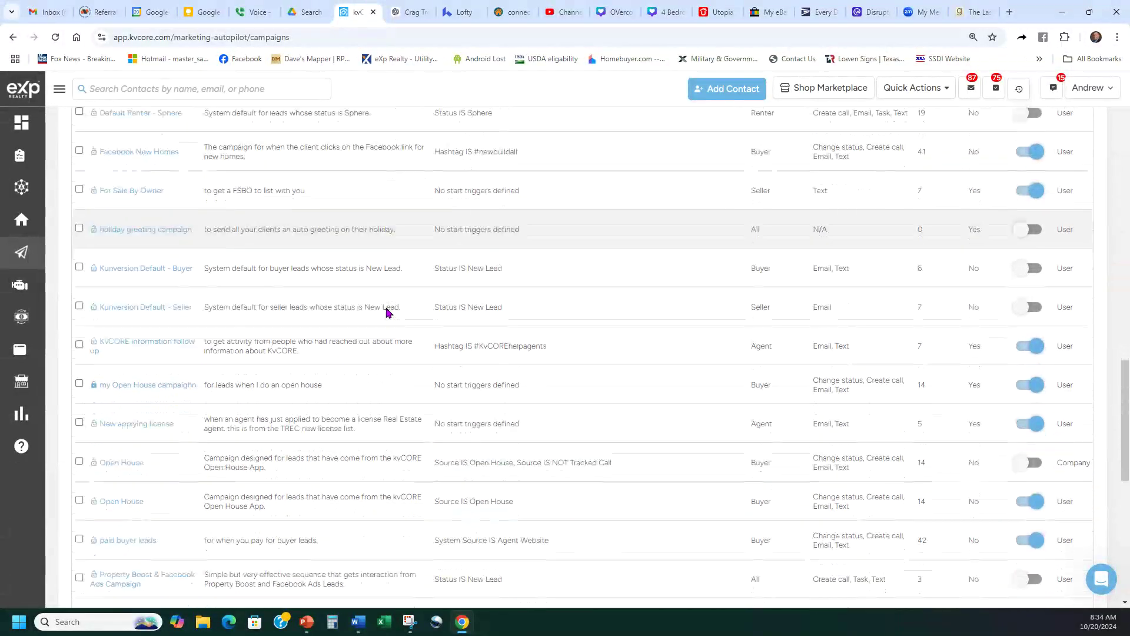
{"action": "scroll", "coordinate": [385, 312], "scroll_direction": "down", "scroll_amount": 2}
{"action": "left_click_drag", "start_coordinate": [167, 366], "coordinate": [88, 355]}
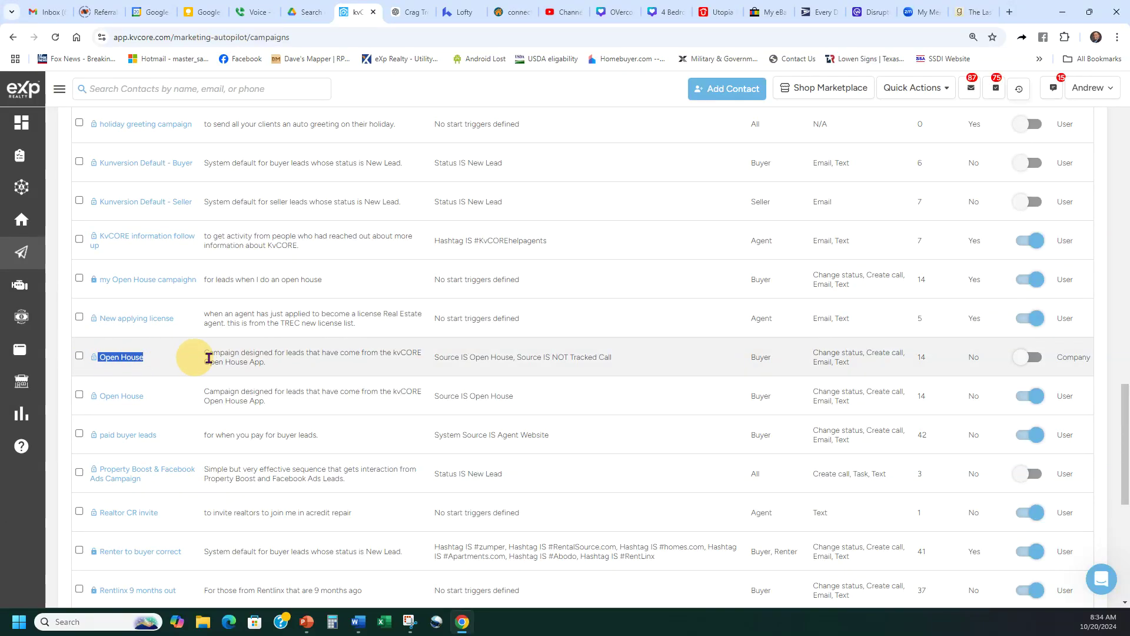
{"action": "left_click", "coordinate": [272, 356]}
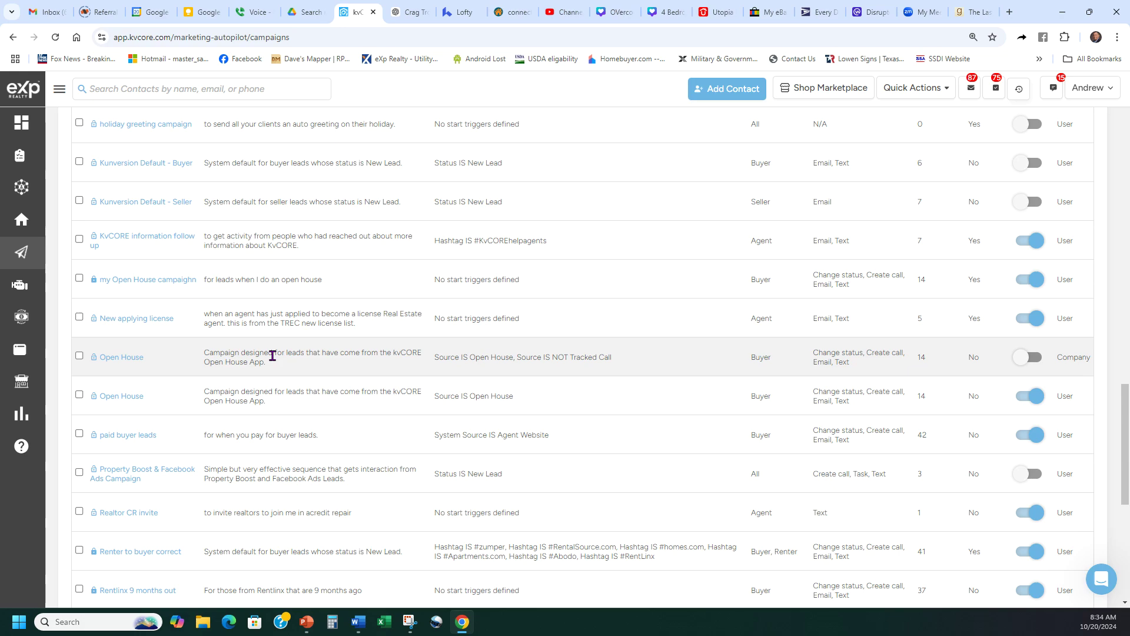
{"action": "scroll", "coordinate": [303, 383], "scroll_direction": "up", "scroll_amount": 15}
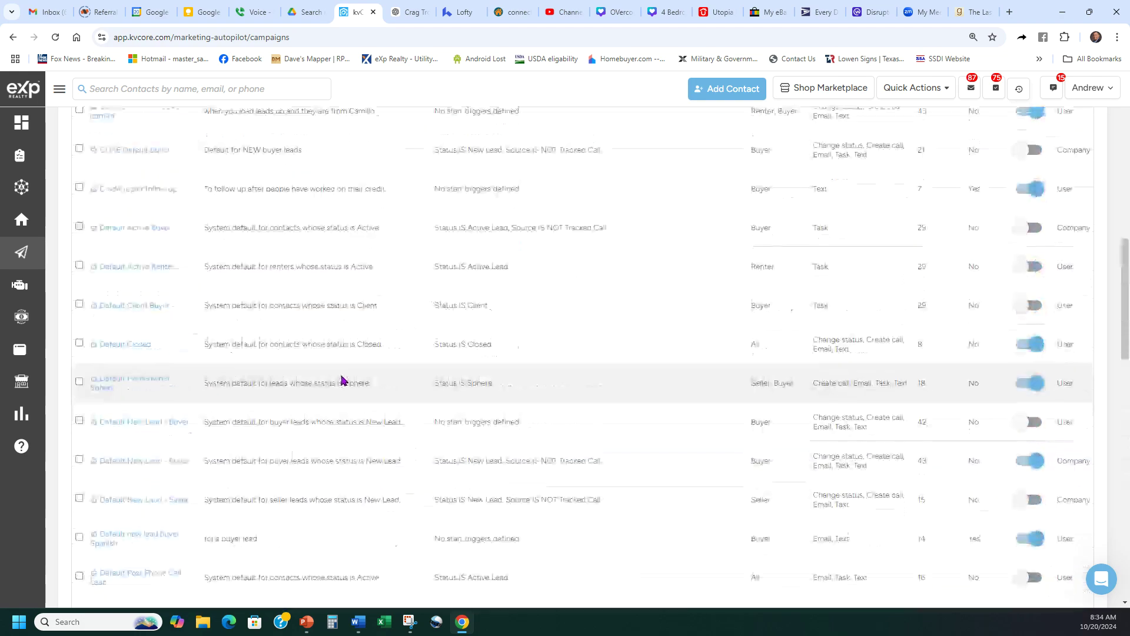
{"action": "scroll", "coordinate": [344, 380], "scroll_direction": "up", "scroll_amount": 3}
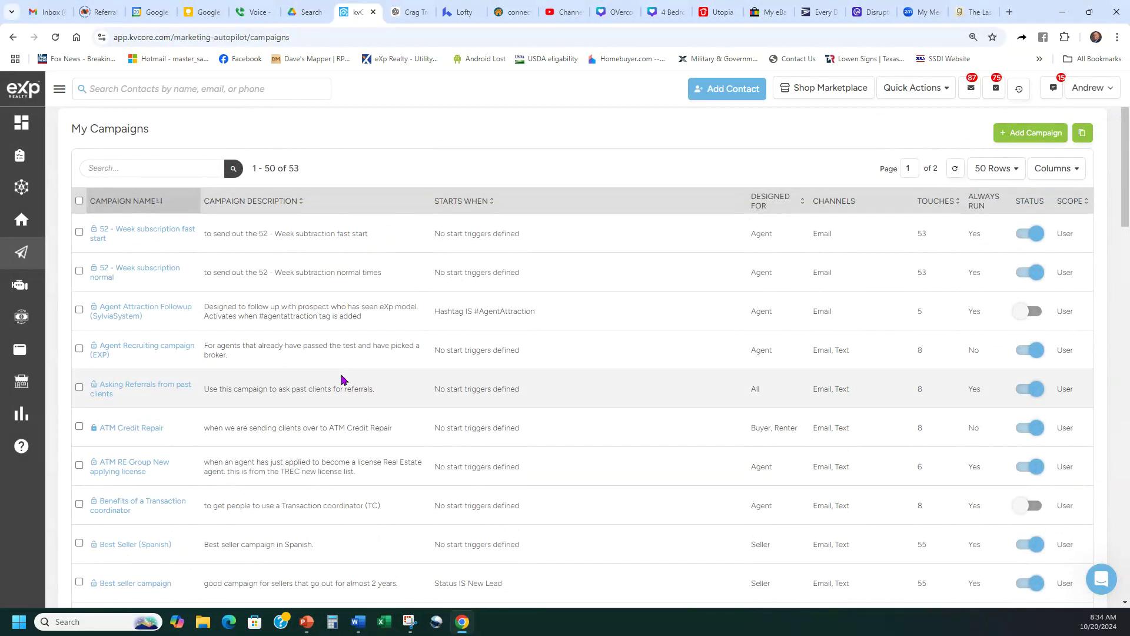
Step: Switch to Google Drive, search My Drive for "profile" and open the Copy of Profile and beginning setup info document at its campaign codes
{"action": "left_click", "coordinate": [316, 9]}
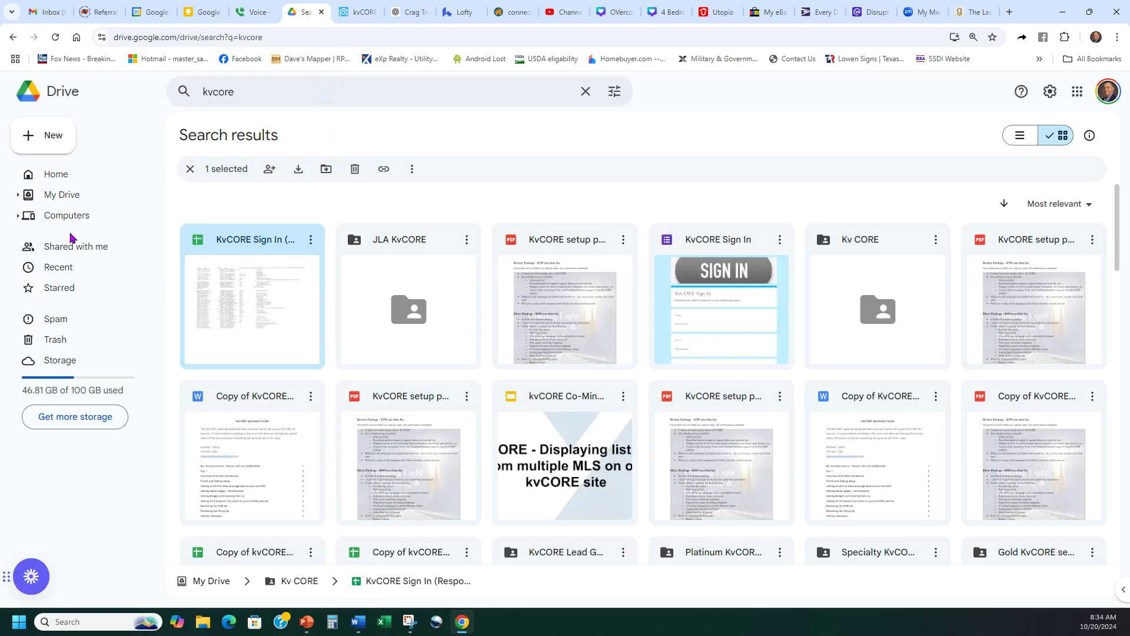
{"action": "left_click", "coordinate": [64, 195]}
{"action": "left_click", "coordinate": [337, 93]}
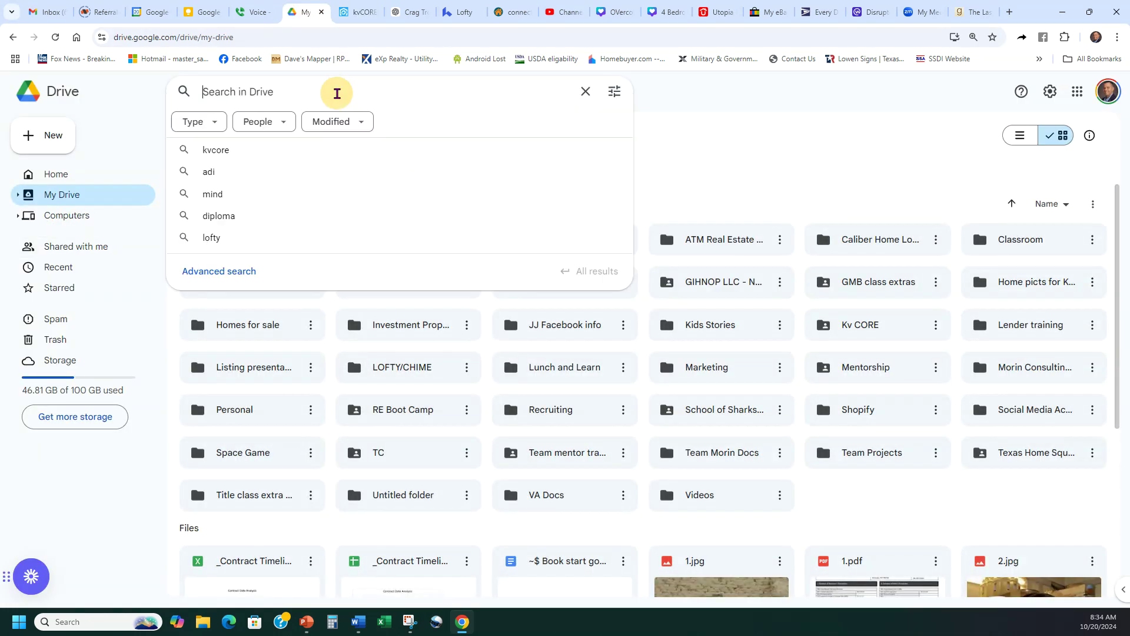
{"action": "type", "text": "pro"}
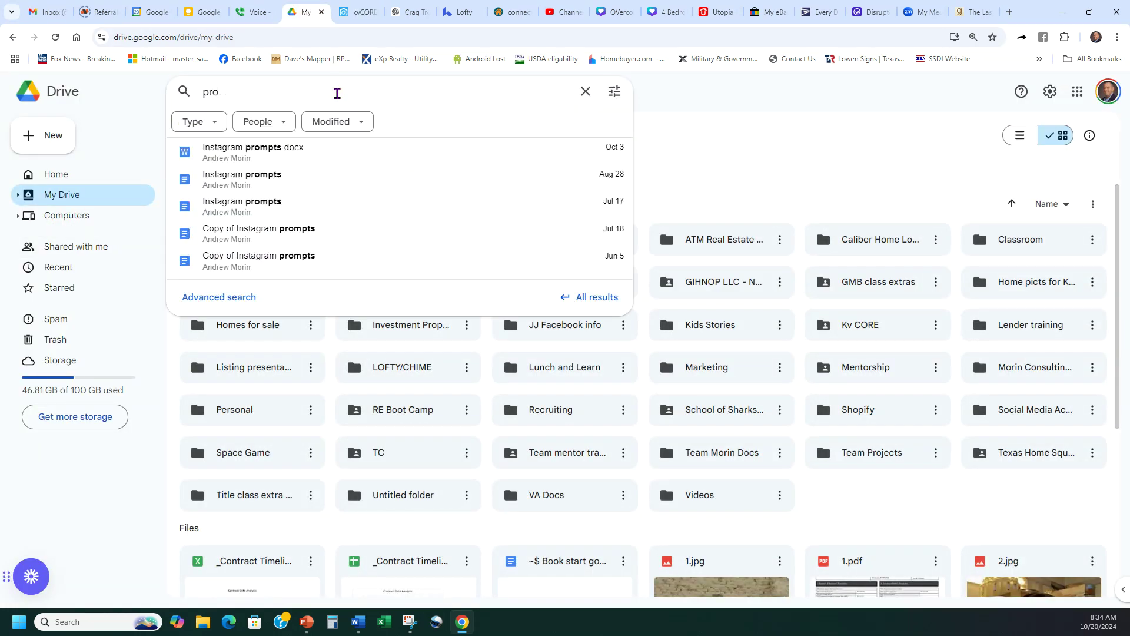
{"action": "type", "text": "file"}
{"action": "left_click", "coordinate": [306, 161]}
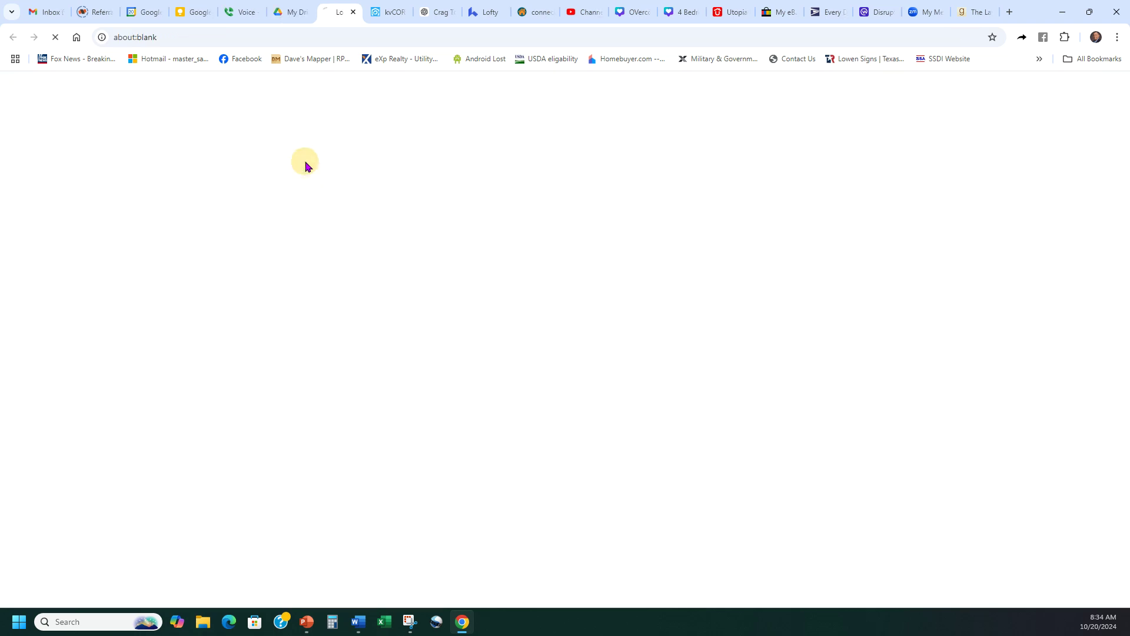
{"action": "scroll", "coordinate": [628, 255], "scroll_direction": "down", "scroll_amount": 15}
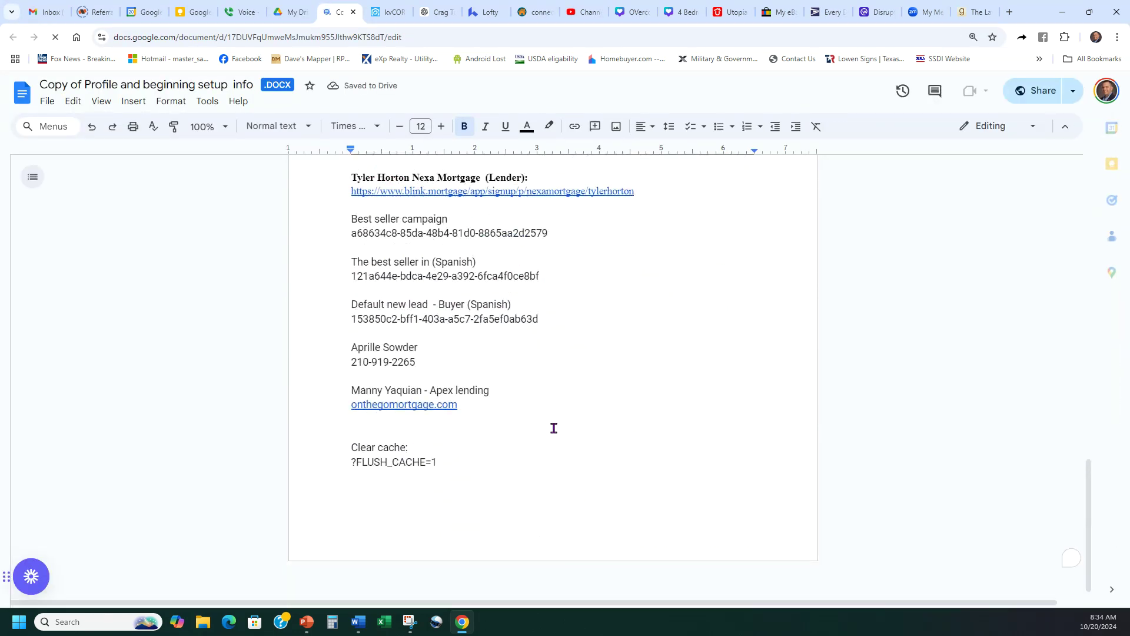
Step: Copy the campaign code listed under Best seller campaign in the setup document
{"action": "scroll", "coordinate": [564, 422], "scroll_direction": "up", "scroll_amount": 1}
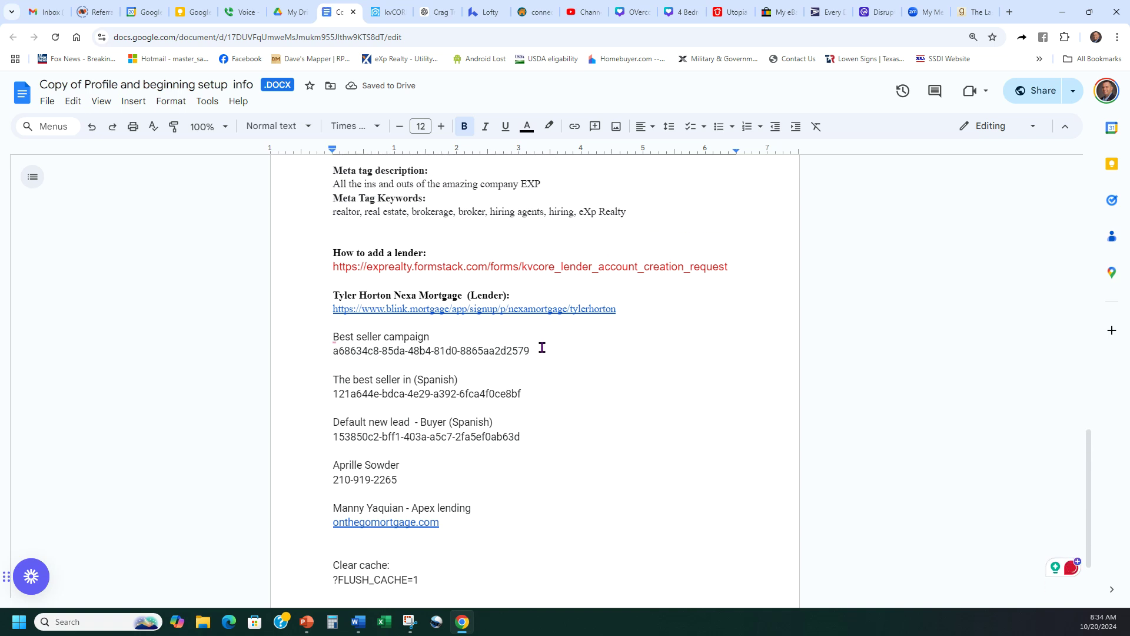
{"action": "left_click_drag", "start_coordinate": [535, 351], "coordinate": [330, 339]}
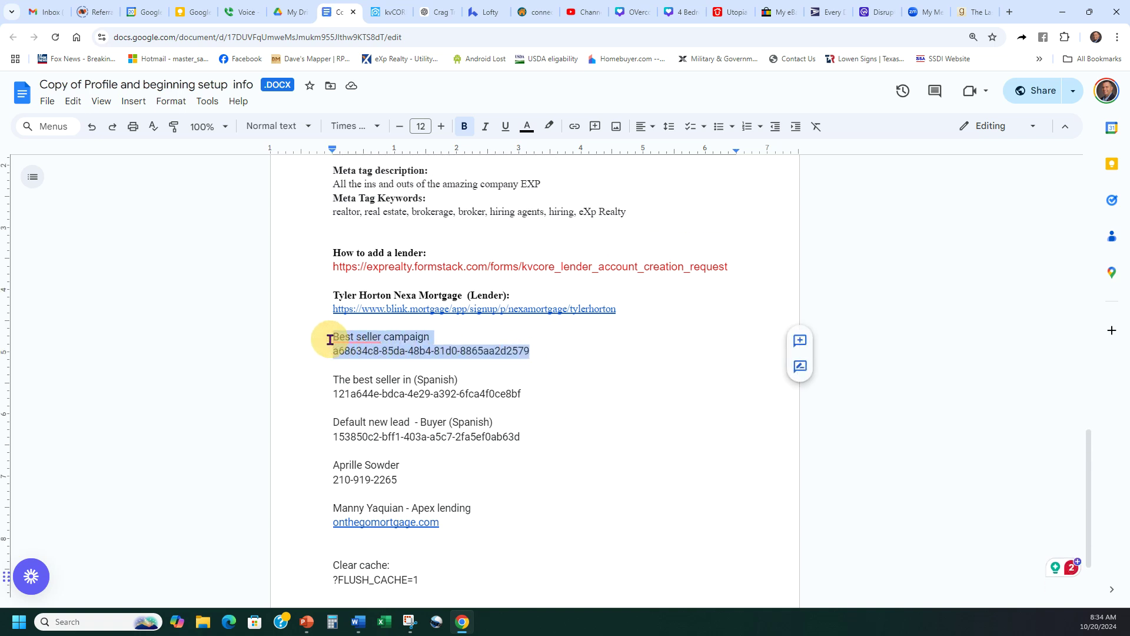
{"action": "left_click", "coordinate": [295, 386]}
{"action": "left_click_drag", "start_coordinate": [547, 353], "coordinate": [330, 351]}
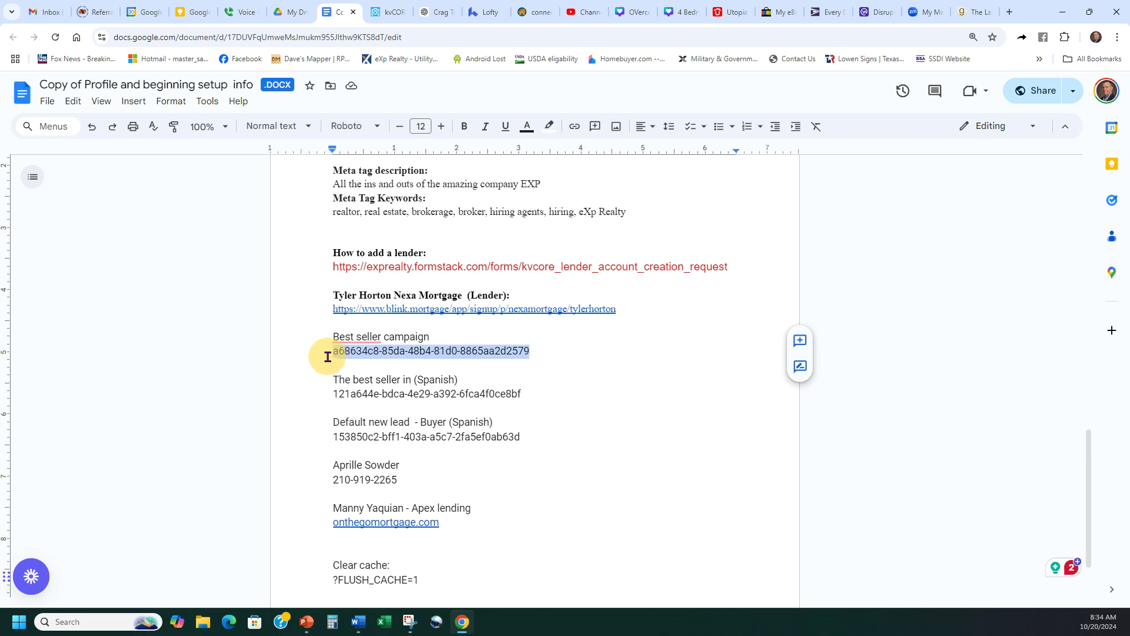
{"action": "right_click", "coordinate": [436, 352]}
{"action": "left_click", "coordinate": [457, 280]}
Step: Switch to kvCORE, paste the copied campaign token in My Campaigns and confirm cloning the Best seller campaign into the account
{"action": "left_click", "coordinate": [394, 13]}
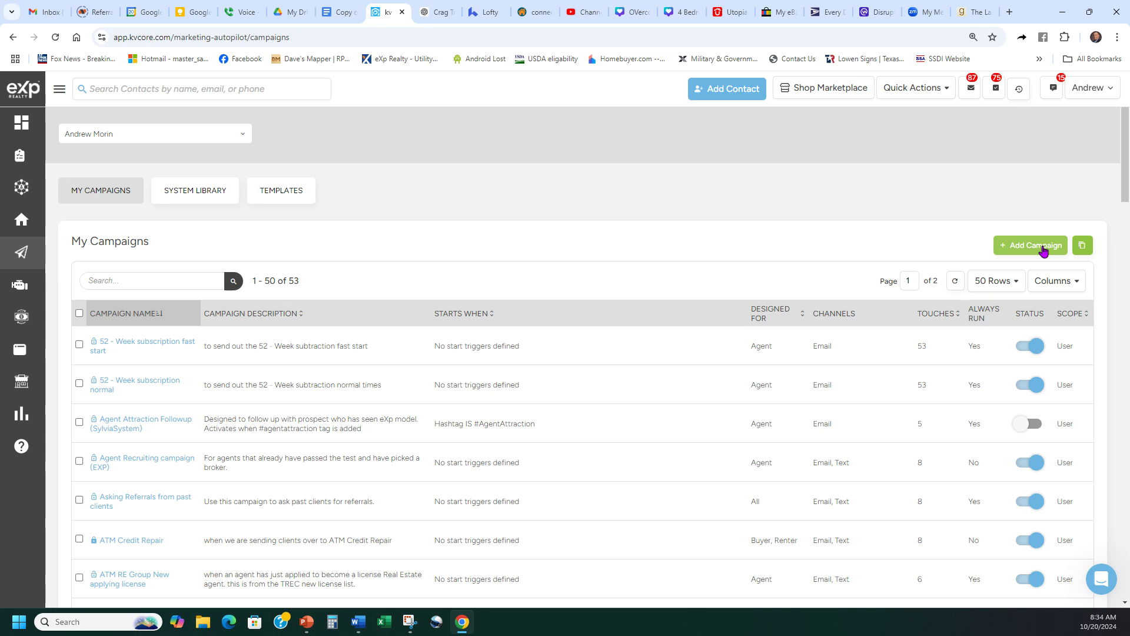
{"action": "left_click", "coordinate": [1078, 245]}
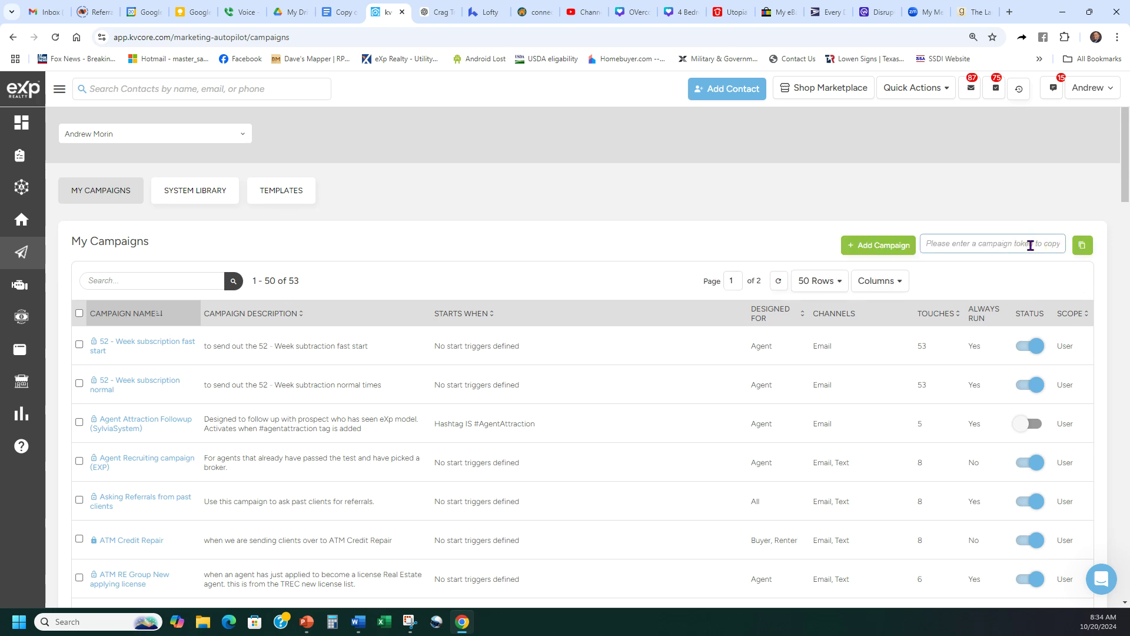
{"action": "key", "text": "ctrl+v"}
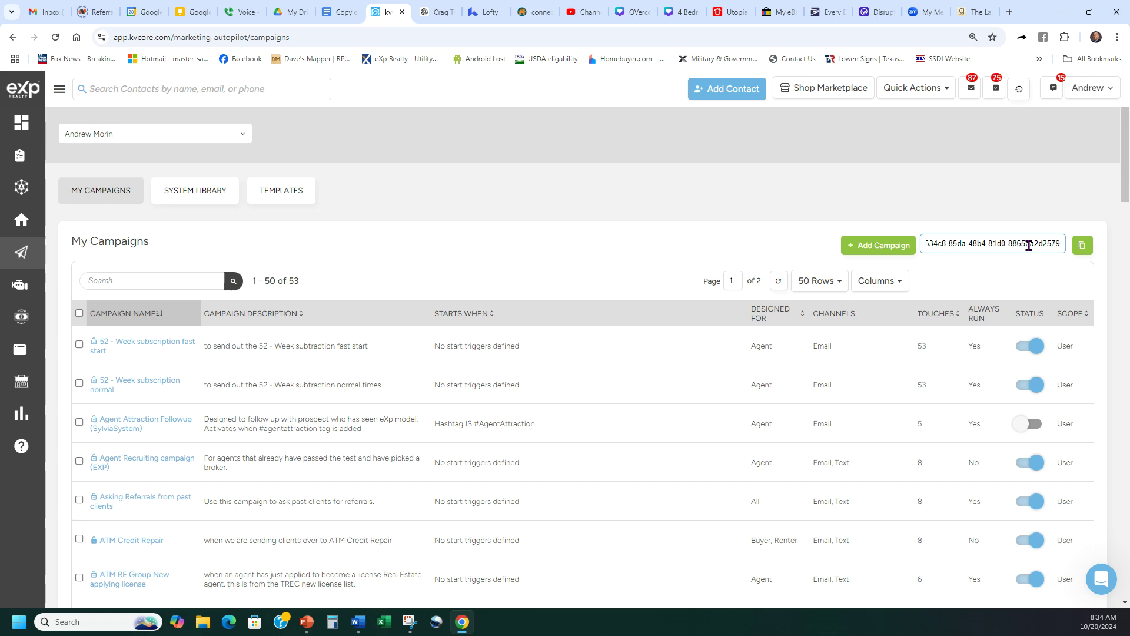
{"action": "key", "text": "Return"}
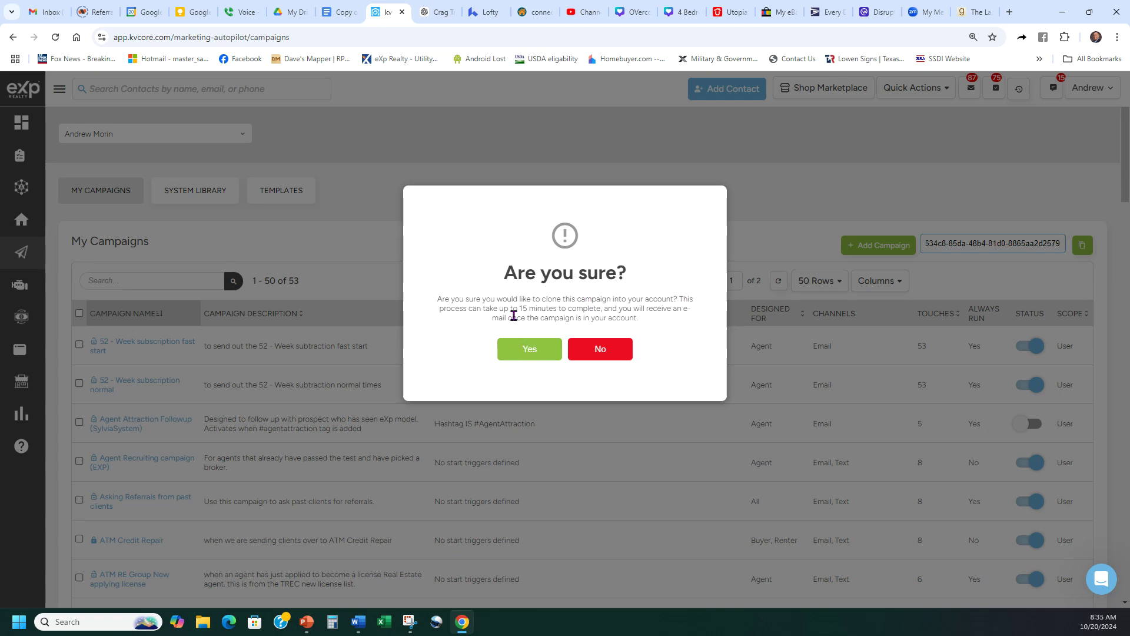
{"action": "left_click_drag", "start_coordinate": [514, 315], "coordinate": [537, 310]}
{"action": "left_click", "coordinate": [530, 350]}
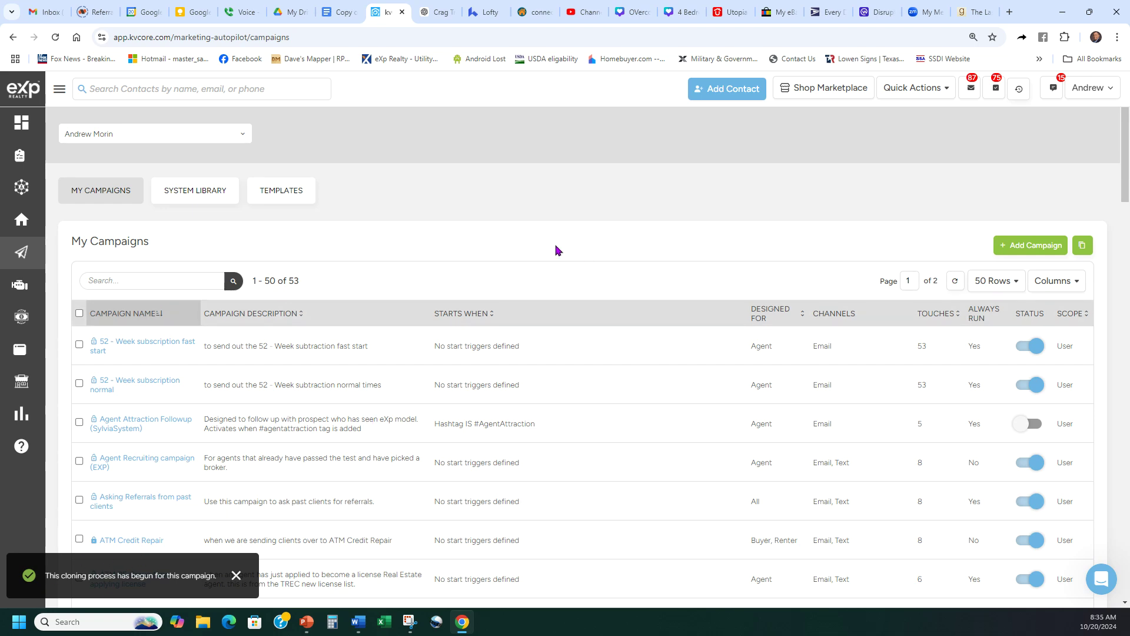
Step: Switch back to the Google Docs setup document and review the codes for Best seller, The best seller in (Spanish) and Default new lead - Buyer (Spanish)
{"action": "left_click", "coordinate": [348, 13]}
{"action": "left_click", "coordinate": [562, 377]}
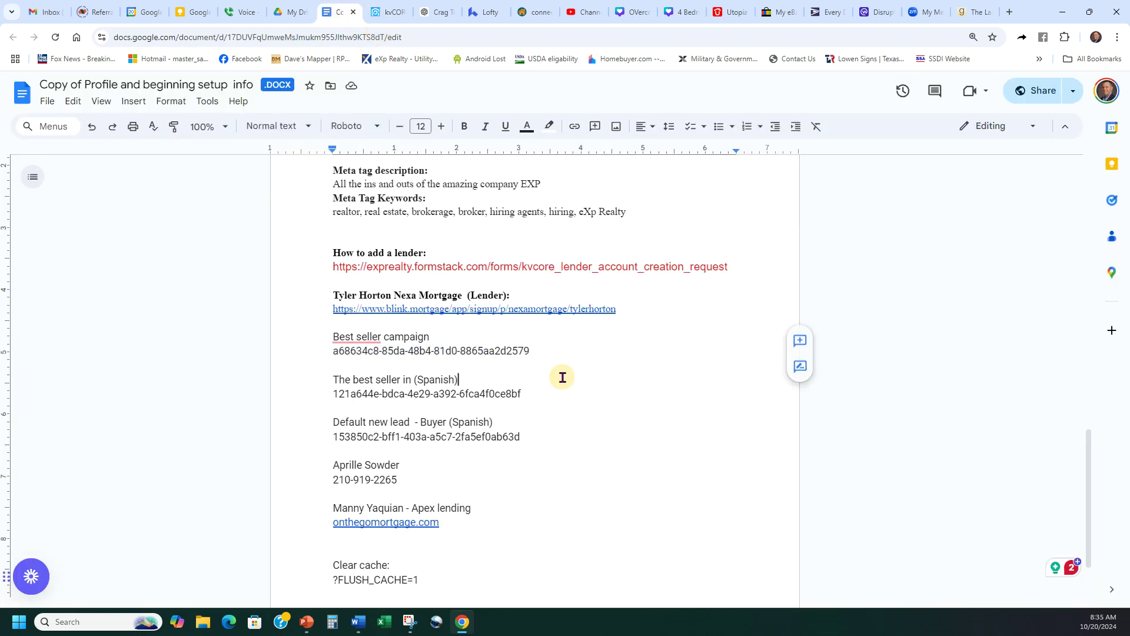
{"action": "scroll", "coordinate": [543, 387], "scroll_direction": "down", "scroll_amount": 1}
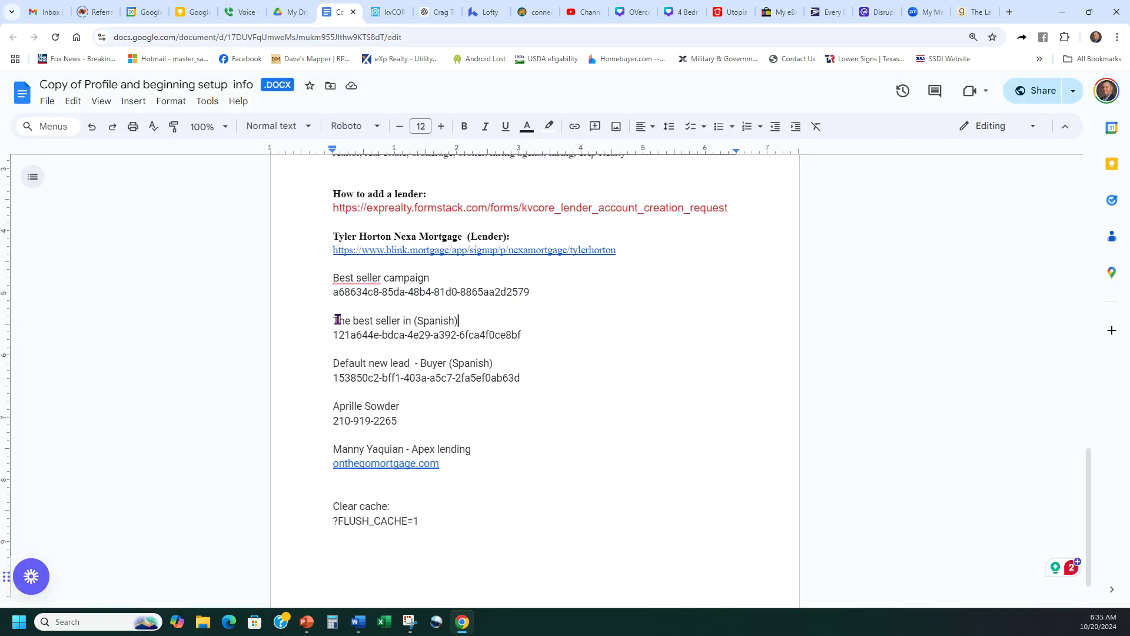
{"action": "left_click_drag", "start_coordinate": [338, 320], "coordinate": [479, 321]}
{"action": "left_click", "coordinate": [533, 353]}
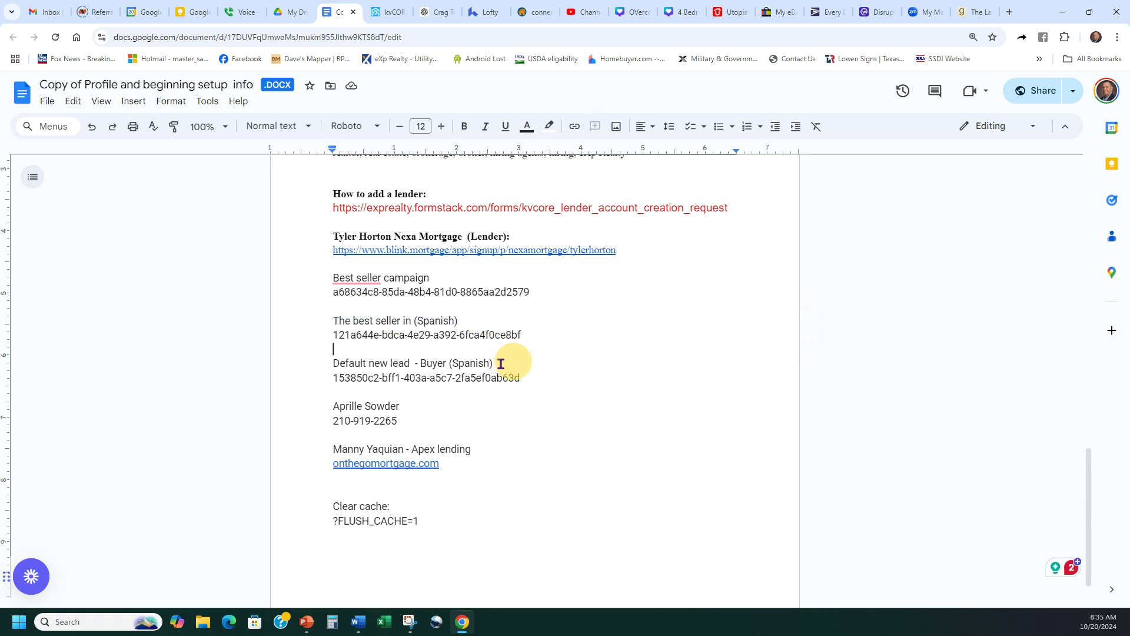
{"action": "left_click_drag", "start_coordinate": [494, 364], "coordinate": [340, 360]}
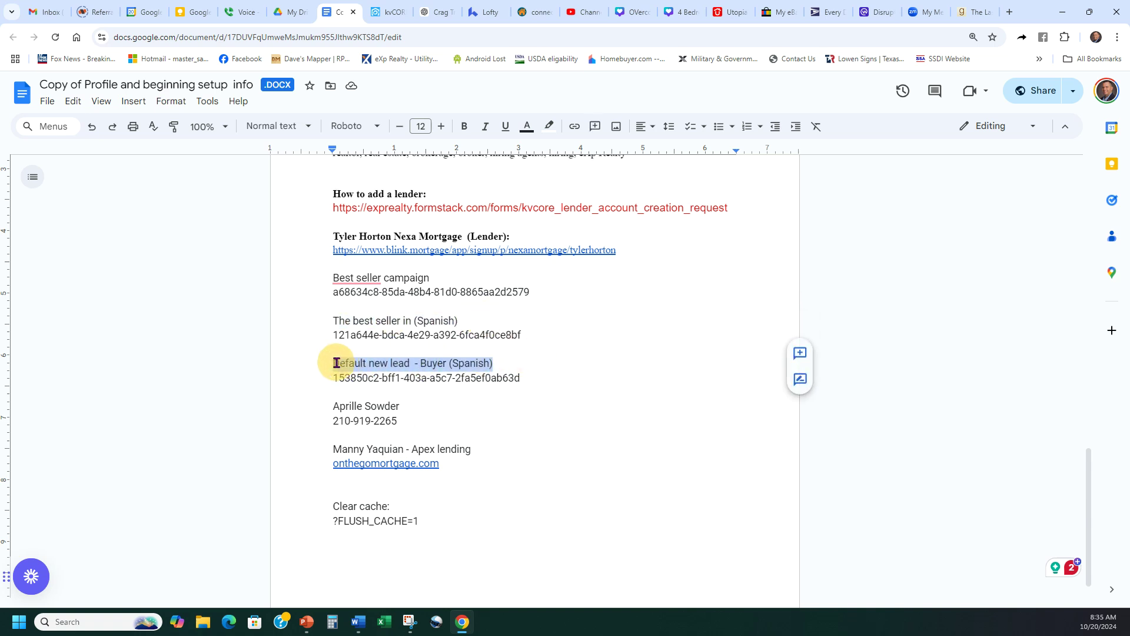
{"action": "left_click", "coordinate": [422, 389]}
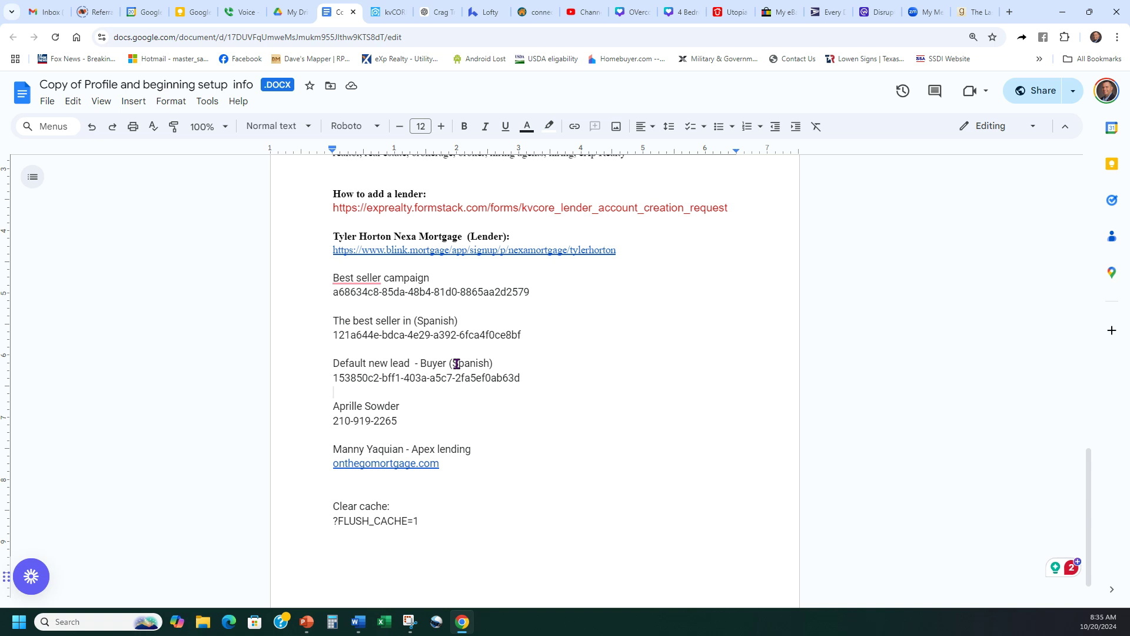
{"action": "left_click_drag", "start_coordinate": [524, 377], "coordinate": [323, 285]}
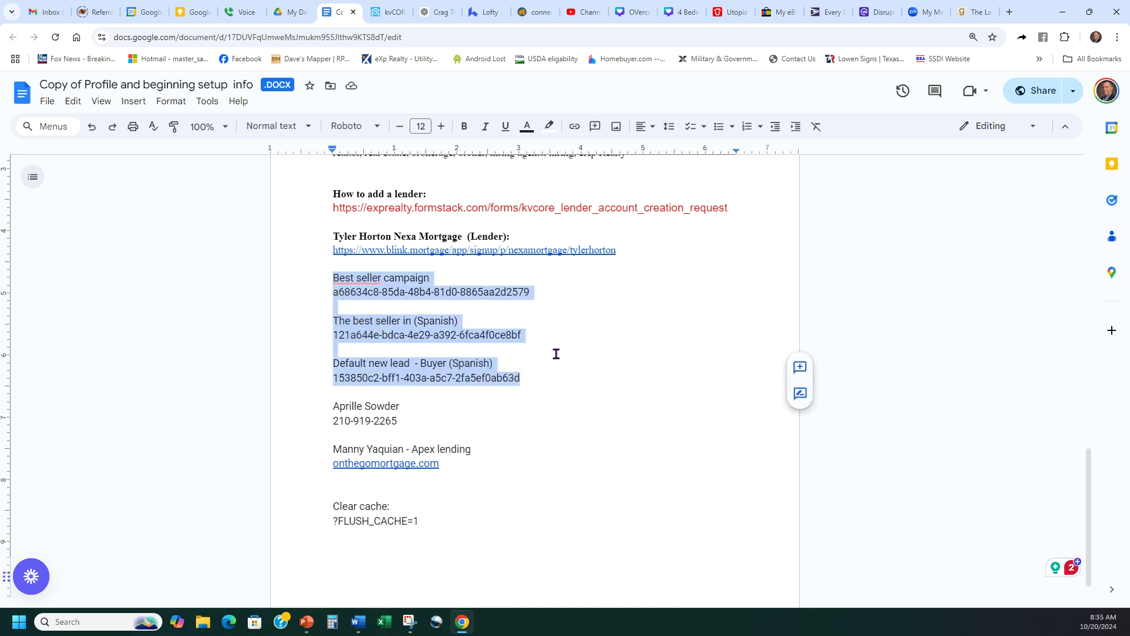
{"action": "left_click", "coordinate": [525, 360]}
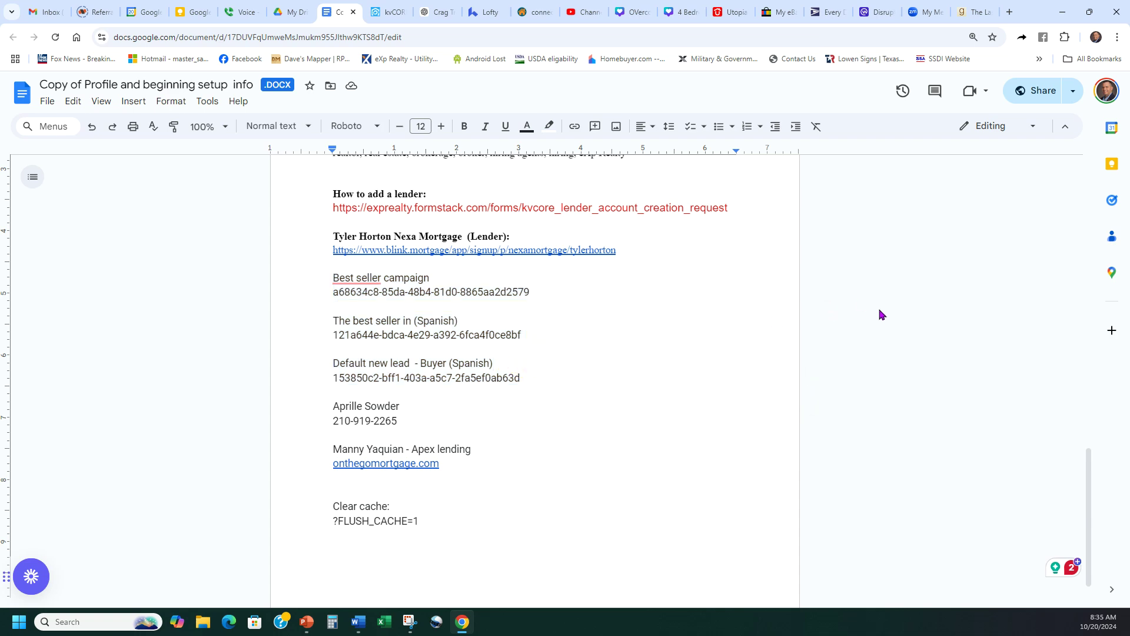
Step: Select the code under The best seller in (Spanish), switch to kvCORE and bring up the campaign token field
{"action": "left_click_drag", "start_coordinate": [540, 340], "coordinate": [323, 338]}
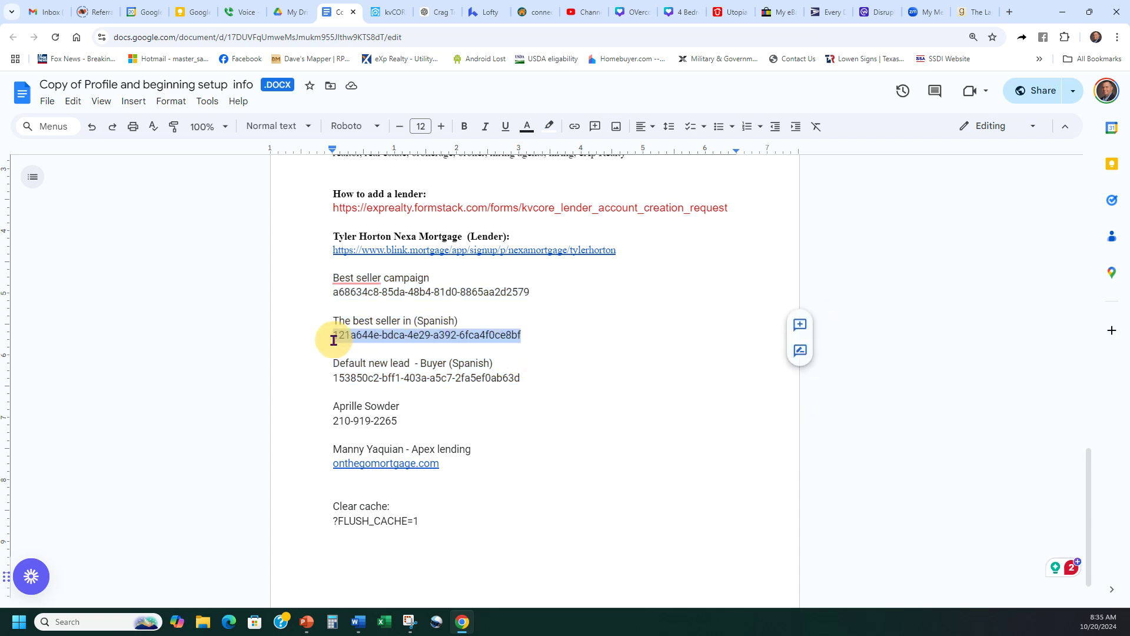
{"action": "left_click", "coordinate": [393, 4]}
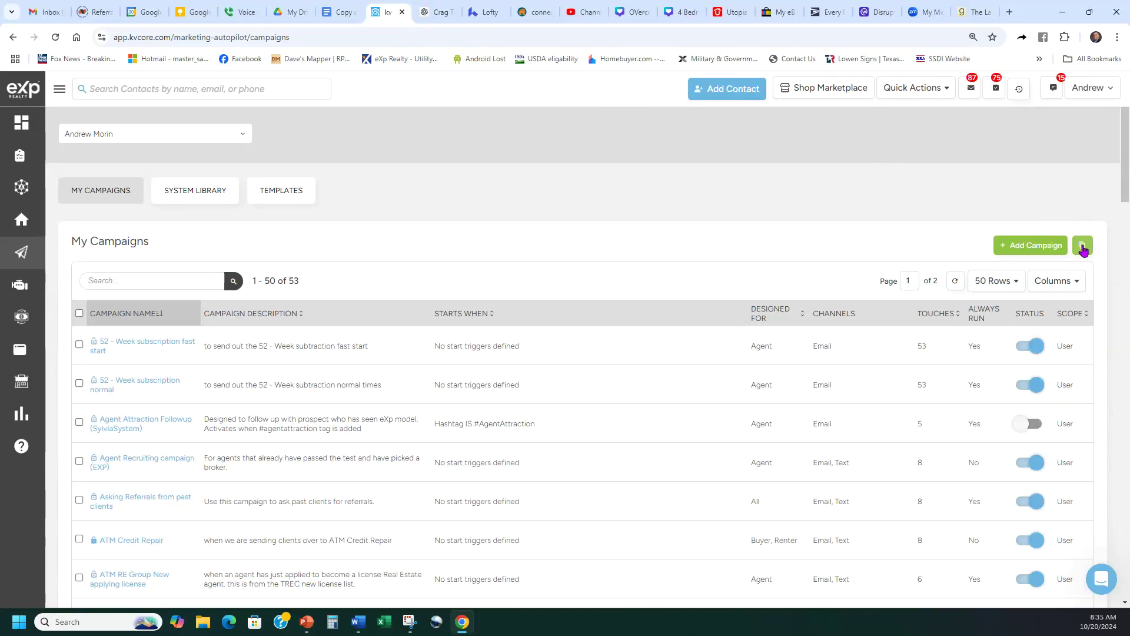
{"action": "left_click", "coordinate": [1082, 245]}
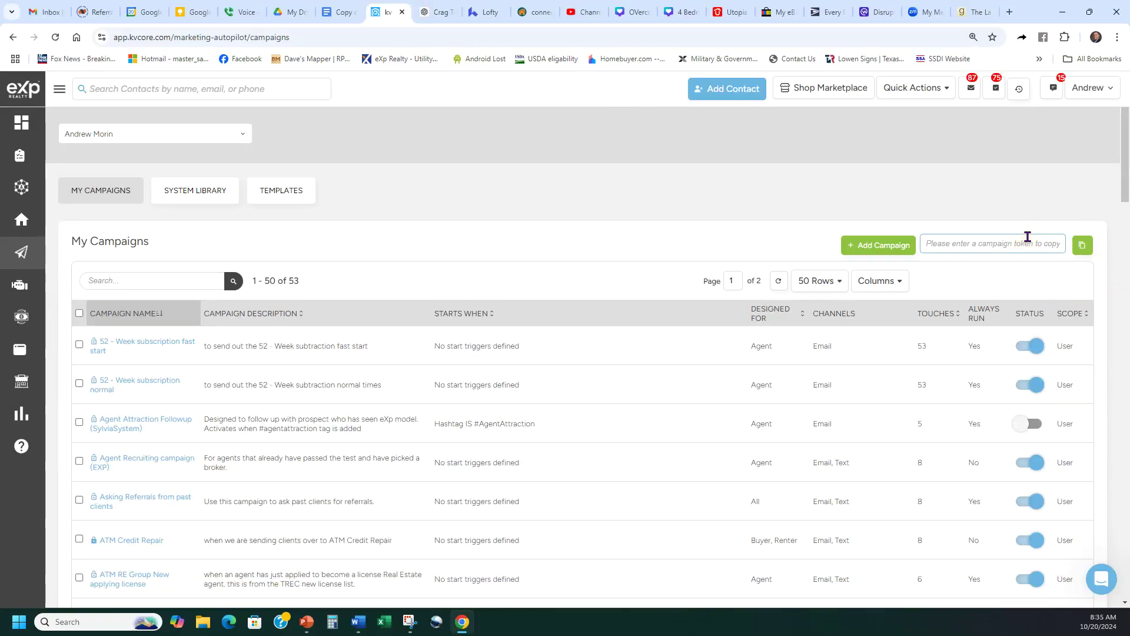
{"action": "left_click", "coordinate": [1082, 245]}
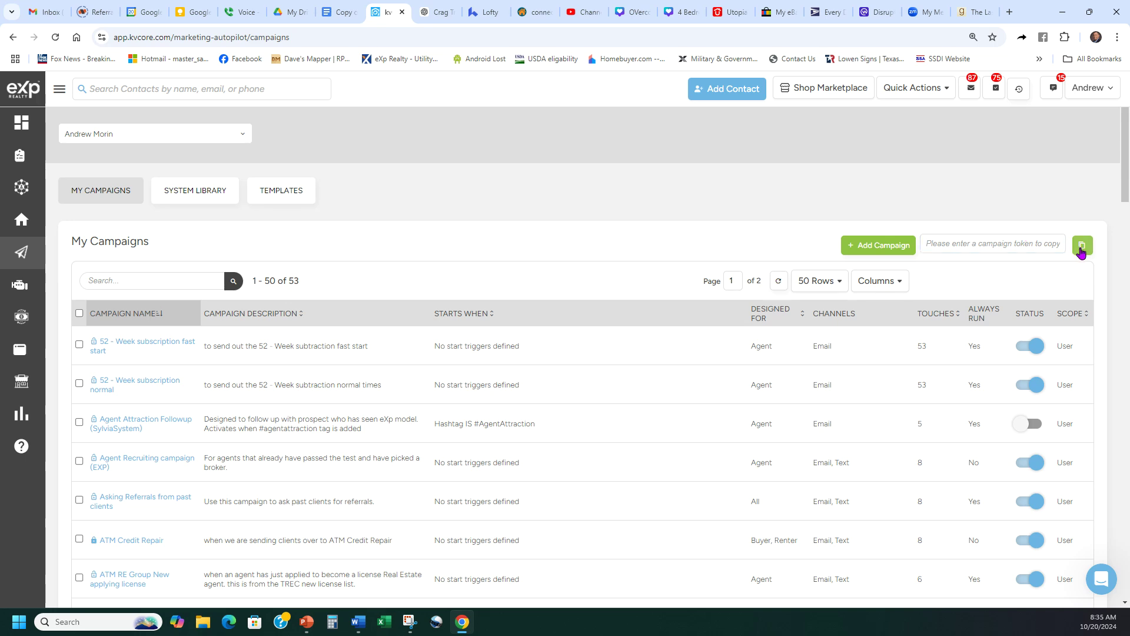
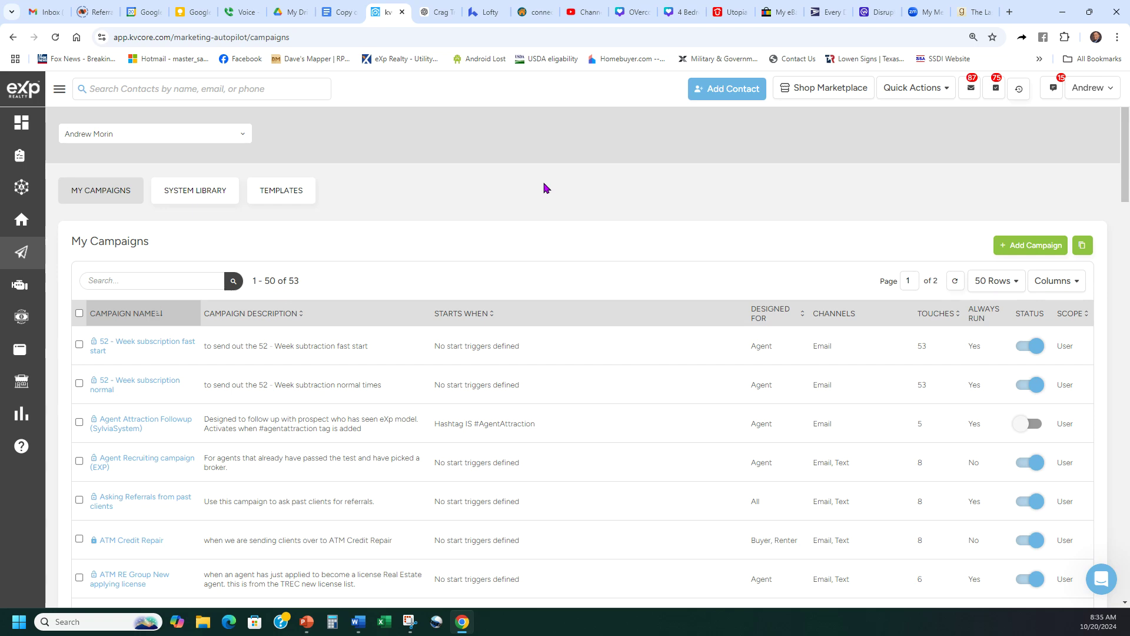
Step: Find the Best seller campaign in My Campaigns and examine its start trigger
{"action": "scroll", "coordinate": [444, 252], "scroll_direction": "down", "scroll_amount": 7}
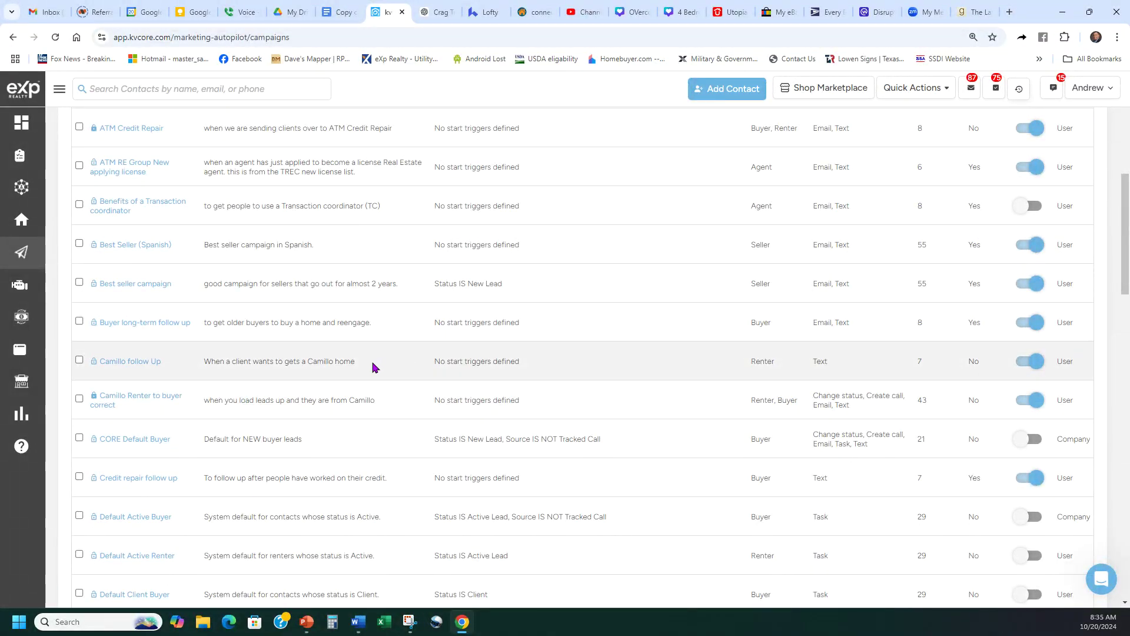
{"action": "left_click_drag", "start_coordinate": [180, 287], "coordinate": [100, 303]}
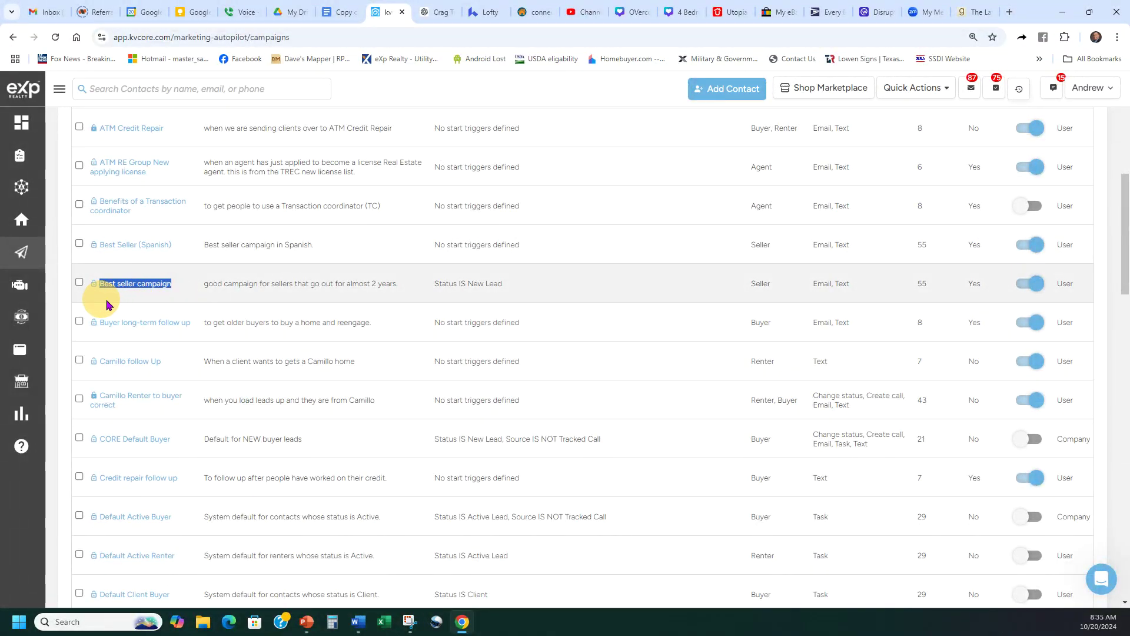
{"action": "left_click_drag", "start_coordinate": [524, 287], "coordinate": [435, 293]}
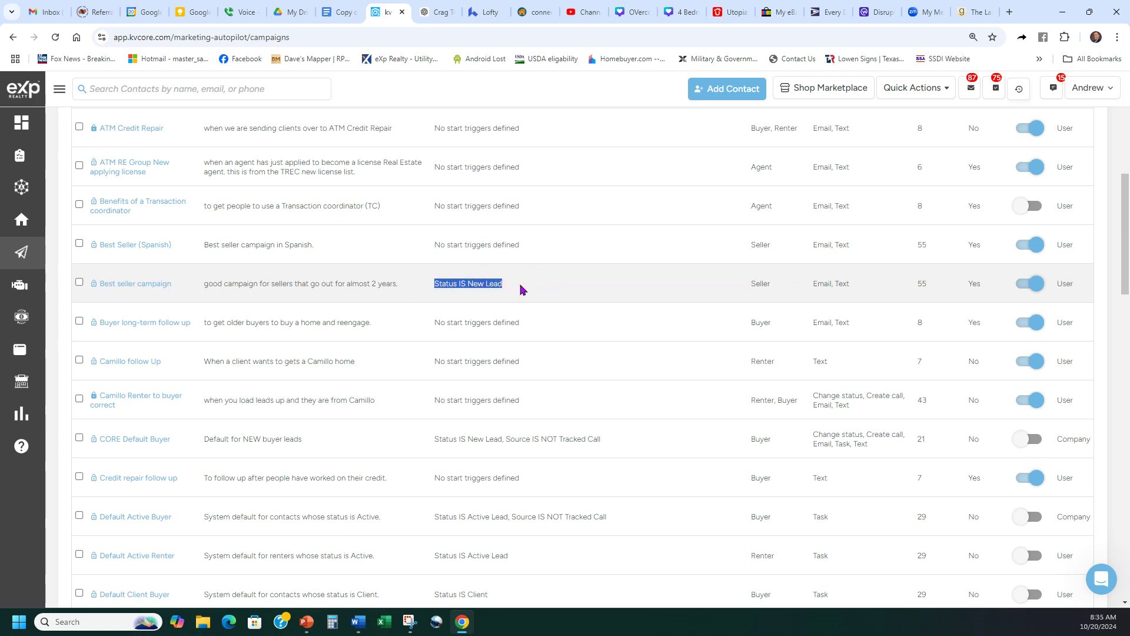
{"action": "left_click", "coordinate": [498, 296]}
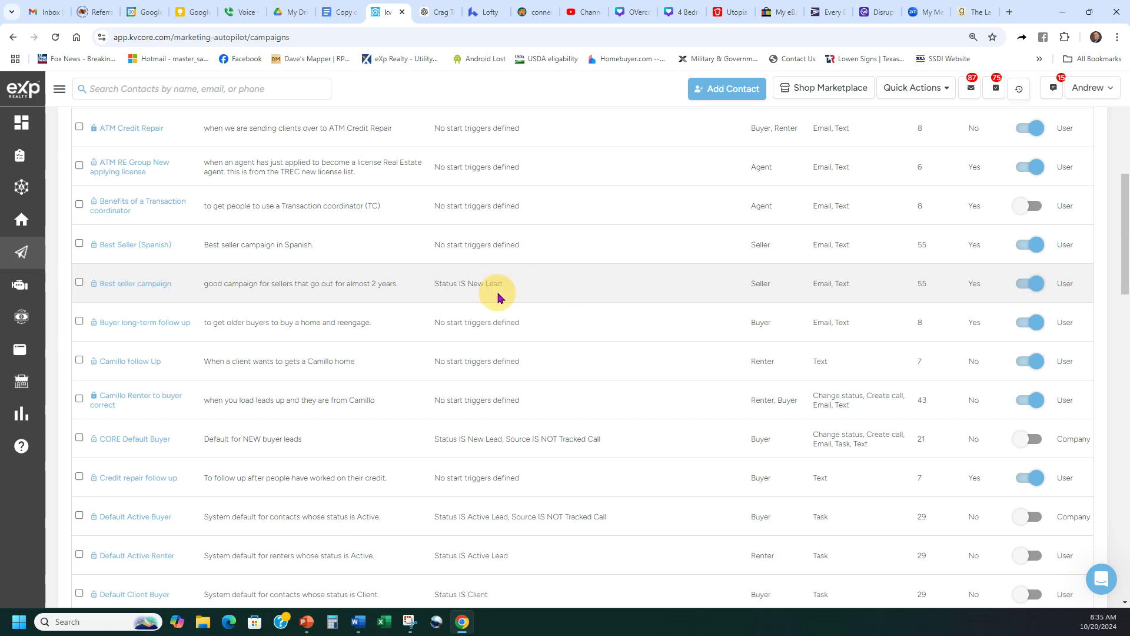
Step: Compare the Best seller campaign's designed-for audience with its start trigger
{"action": "left_click_drag", "start_coordinate": [772, 285], "coordinate": [747, 285]}
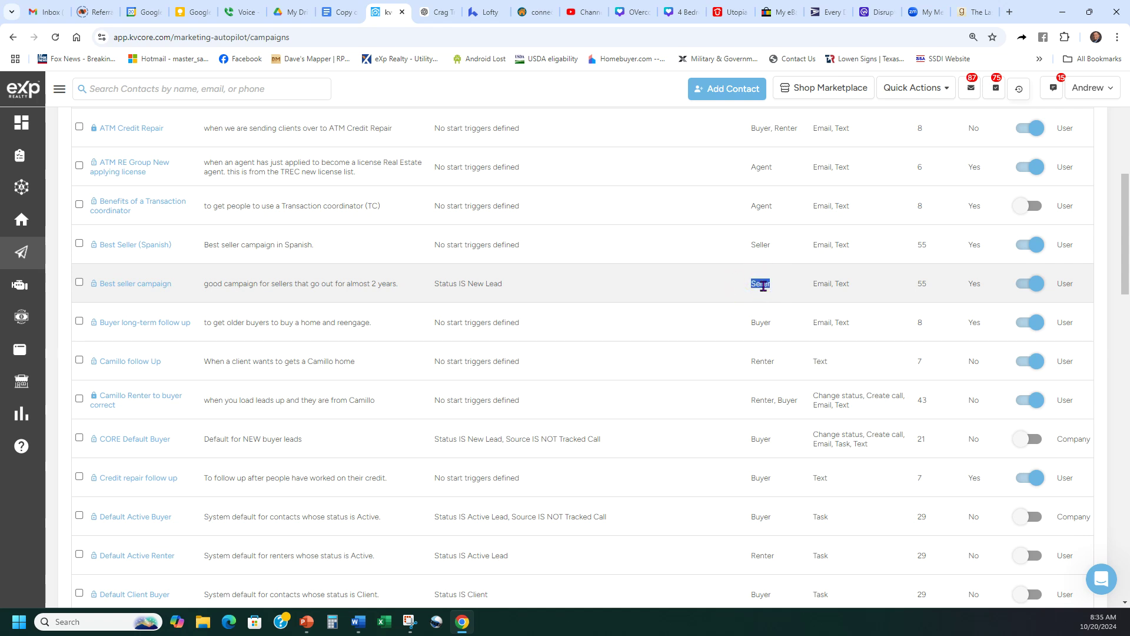
{"action": "left_click", "coordinate": [769, 285]}
{"action": "double_click", "coordinate": [765, 285]}
{"action": "left_click_drag", "start_coordinate": [517, 290], "coordinate": [416, 285]}
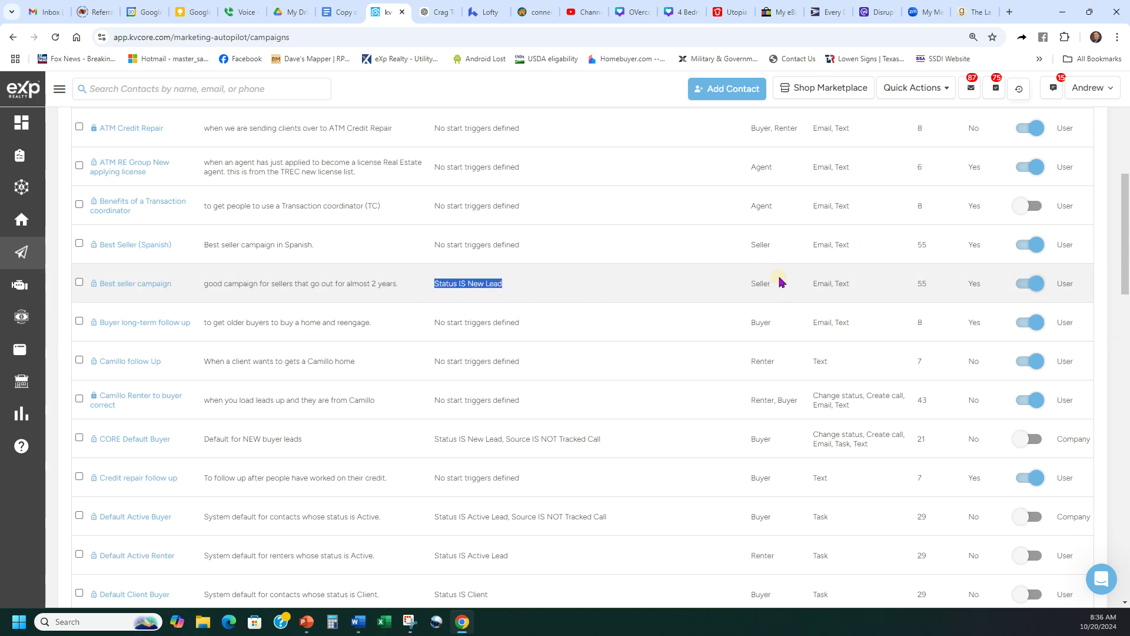
{"action": "double_click", "coordinate": [759, 284]}
{"action": "left_click", "coordinate": [729, 284]}
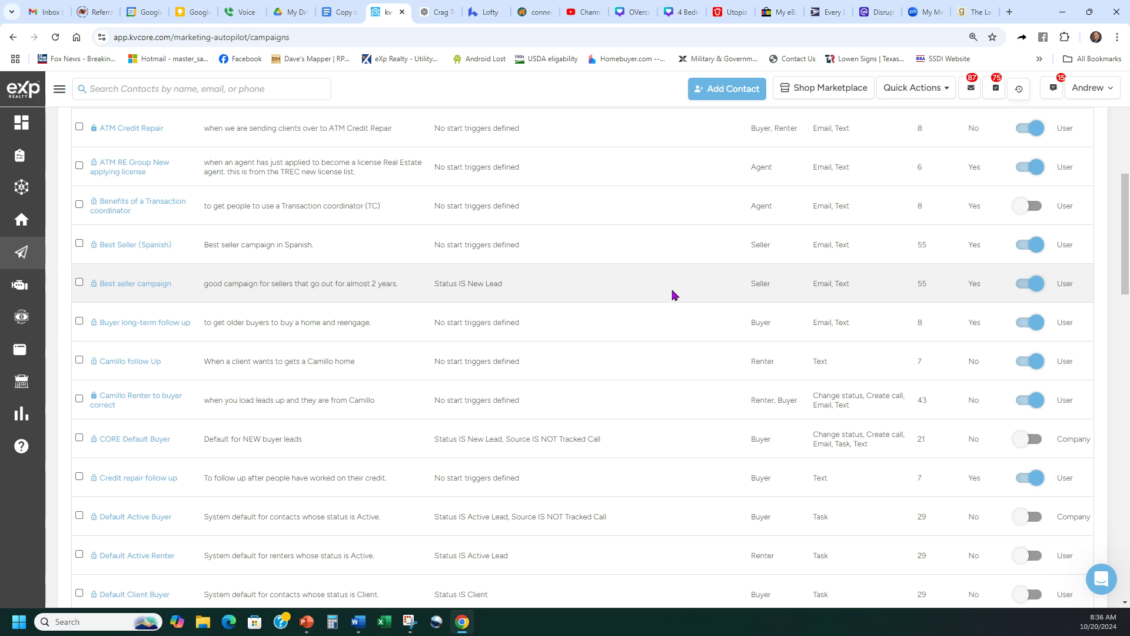
{"action": "left_click_drag", "start_coordinate": [512, 287], "coordinate": [432, 297]}
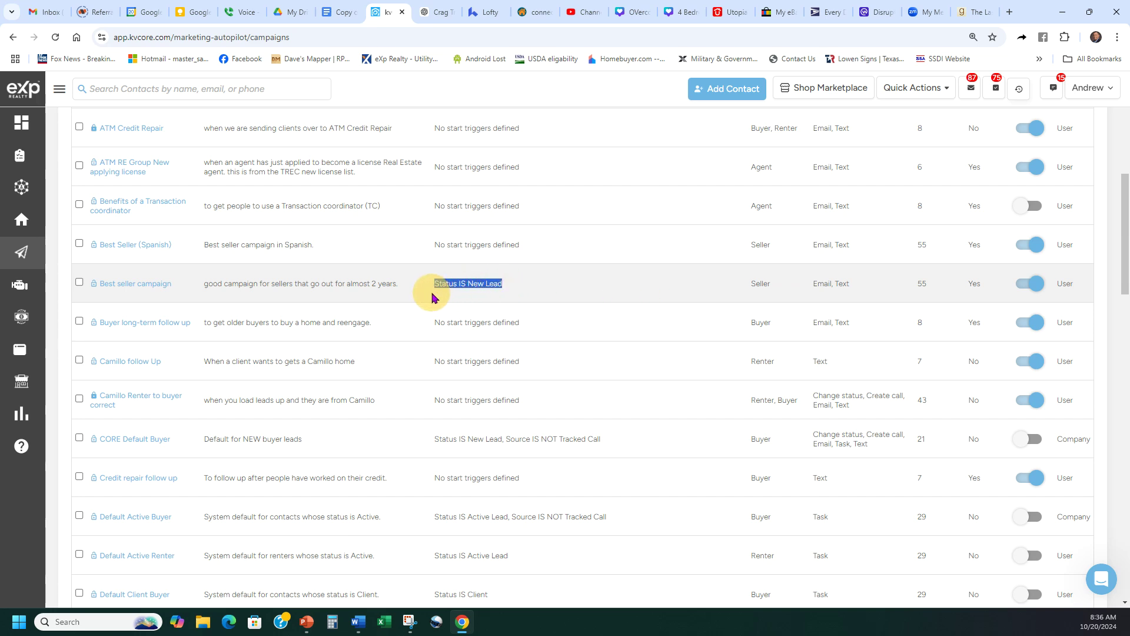
{"action": "left_click_drag", "start_coordinate": [750, 284], "coordinate": [775, 285]}
{"action": "left_click", "coordinate": [696, 287]}
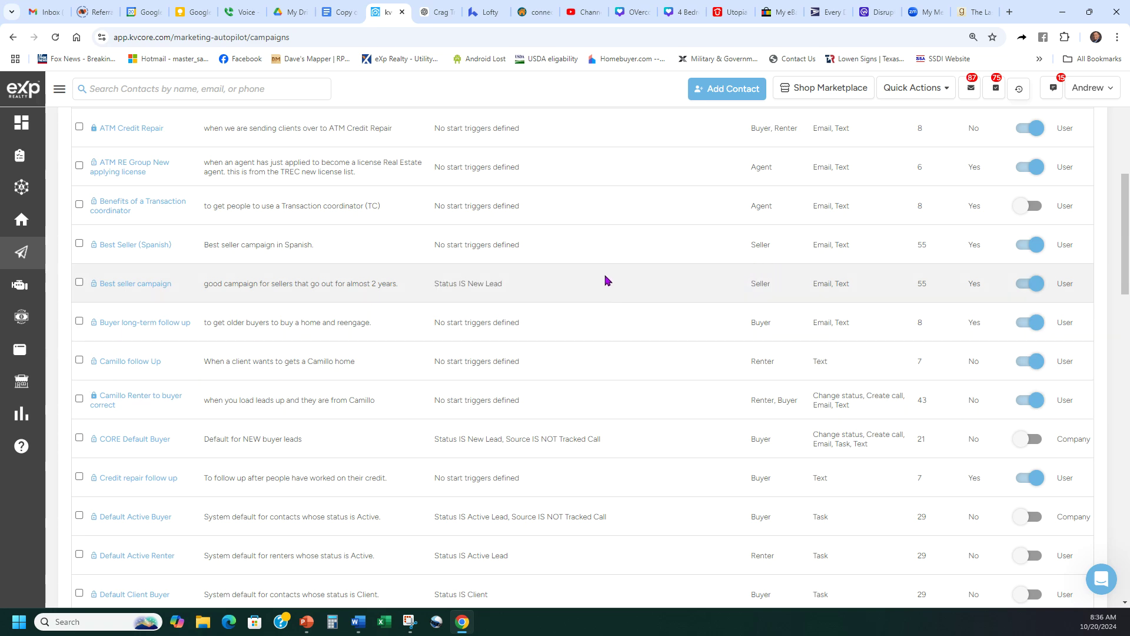
Step: Find the company-scope Default New Lead - Buyer campaign and examine its start trigger, especially the source condition
{"action": "scroll", "coordinate": [612, 277], "scroll_direction": "down", "scroll_amount": 7}
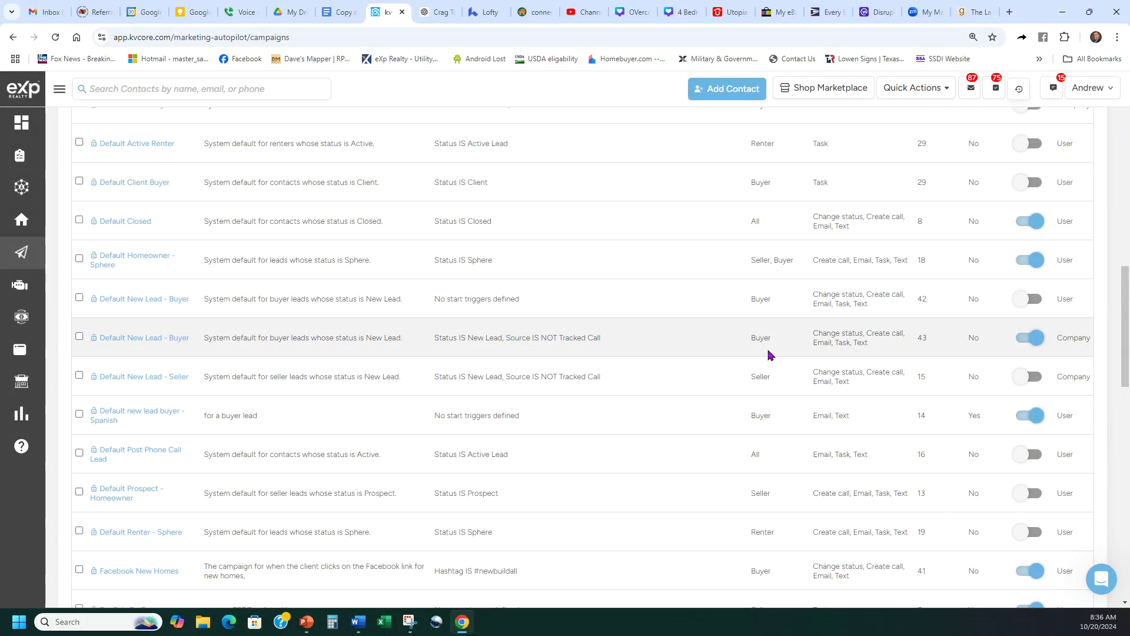
{"action": "left_click_drag", "start_coordinate": [602, 338], "coordinate": [434, 341]}
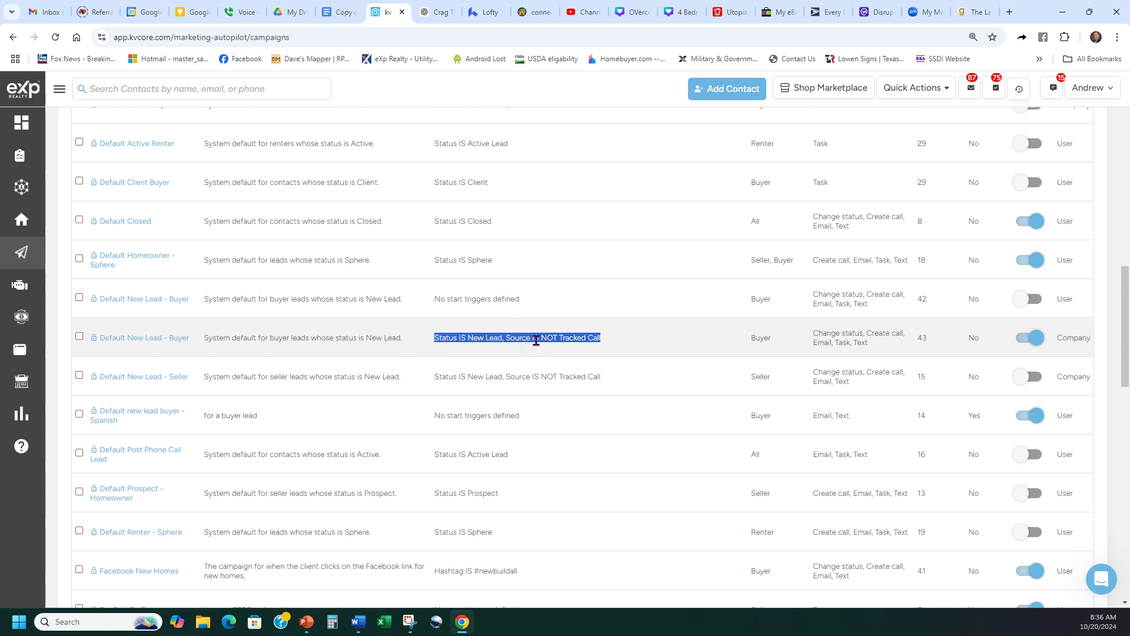
{"action": "left_click", "coordinate": [506, 338]}
{"action": "left_click_drag", "start_coordinate": [602, 338], "coordinate": [507, 347]}
{"action": "left_click", "coordinate": [600, 337]}
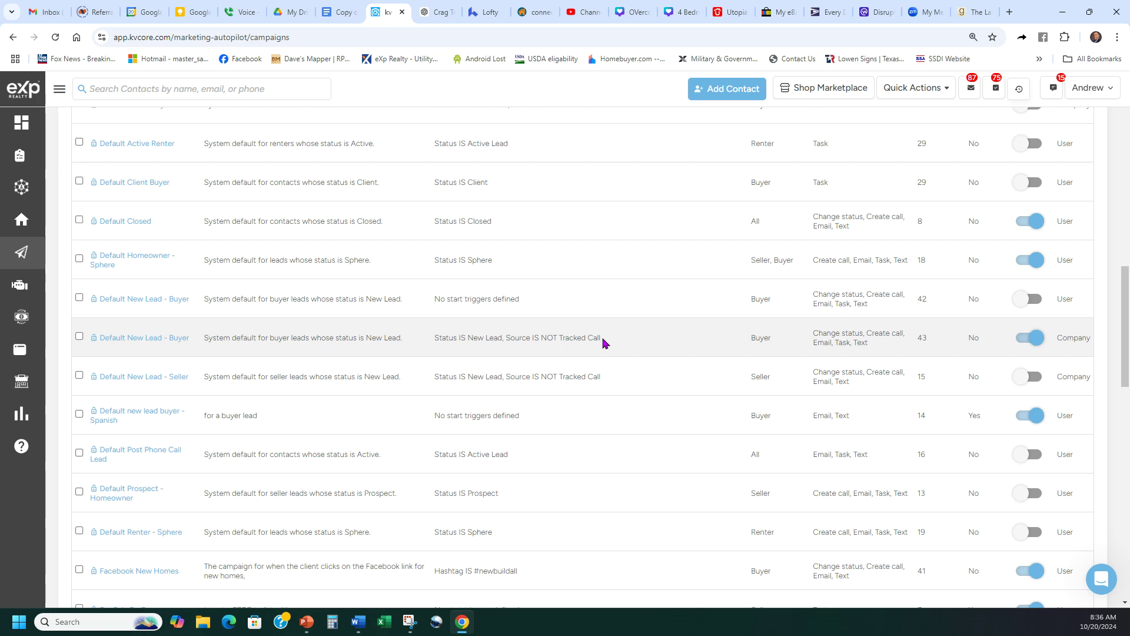
{"action": "left_click_drag", "start_coordinate": [602, 339], "coordinate": [507, 350]}
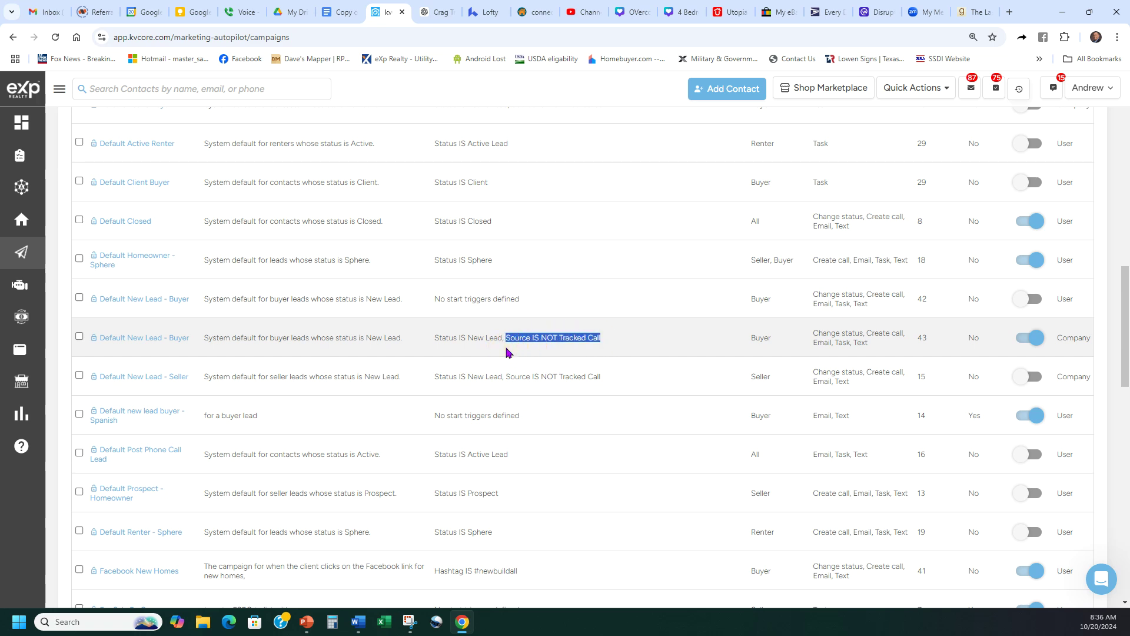
{"action": "left_click", "coordinate": [519, 353]}
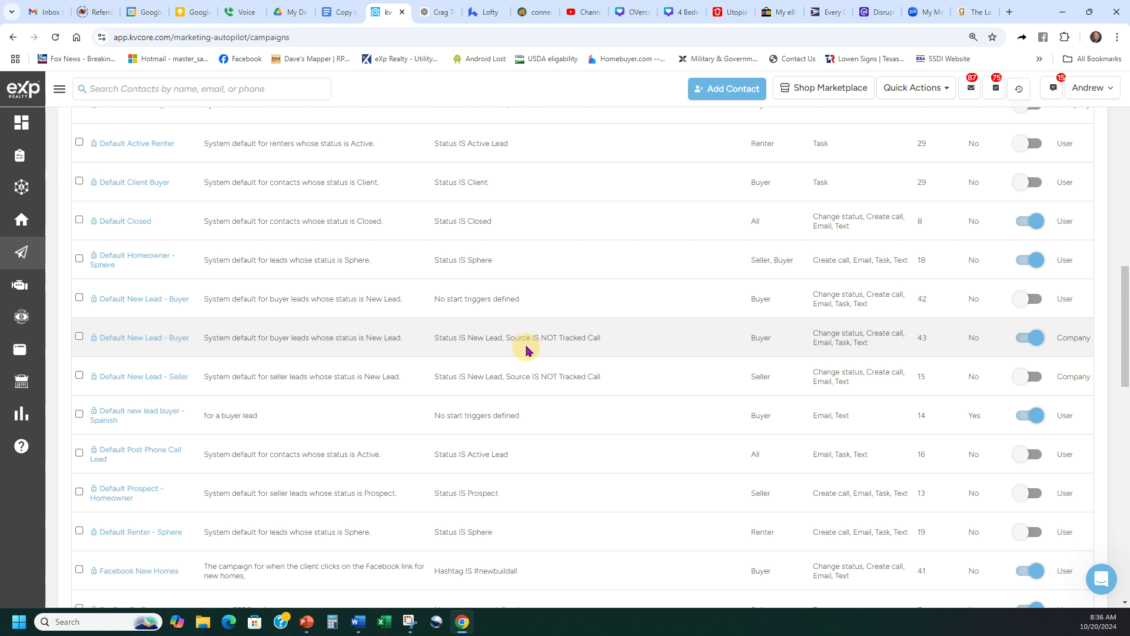
Step: Check the status condition and designed-for audience of the company-scope Default New Lead - Buyer campaign
{"action": "left_click_drag", "start_coordinate": [507, 337], "coordinate": [433, 341]}
{"action": "left_click", "coordinate": [474, 336]}
{"action": "left_click_drag", "start_coordinate": [776, 337], "coordinate": [754, 345]}
{"action": "left_click", "coordinate": [736, 343]}
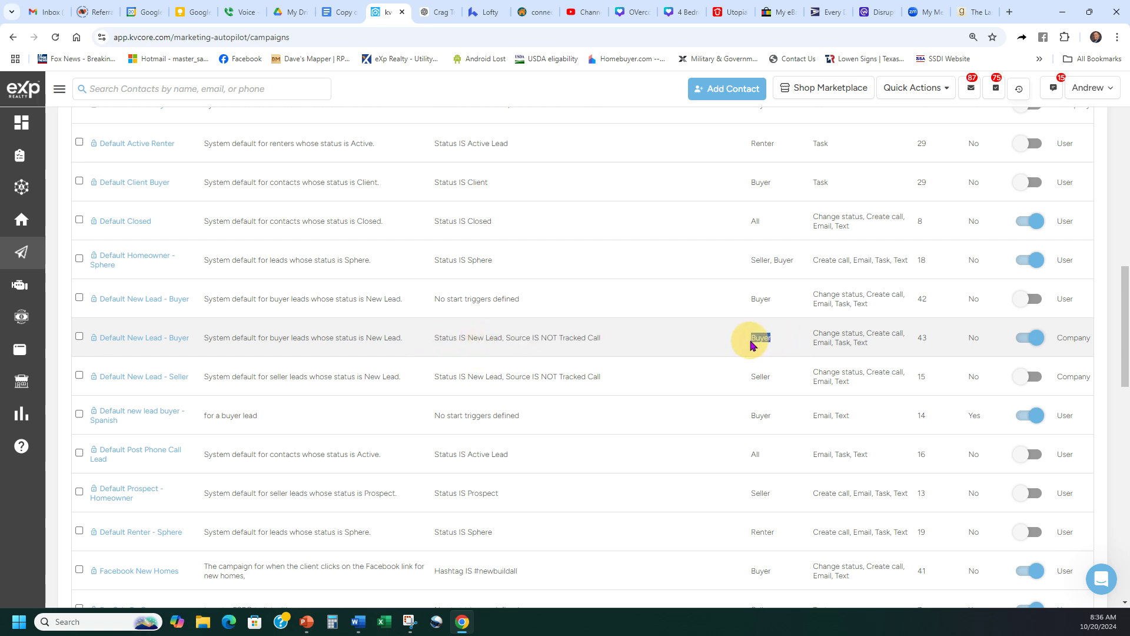
Step: Start a new campaign with the Lead is New start condition and view its available lead sources
{"action": "left_click", "coordinate": [752, 345]}
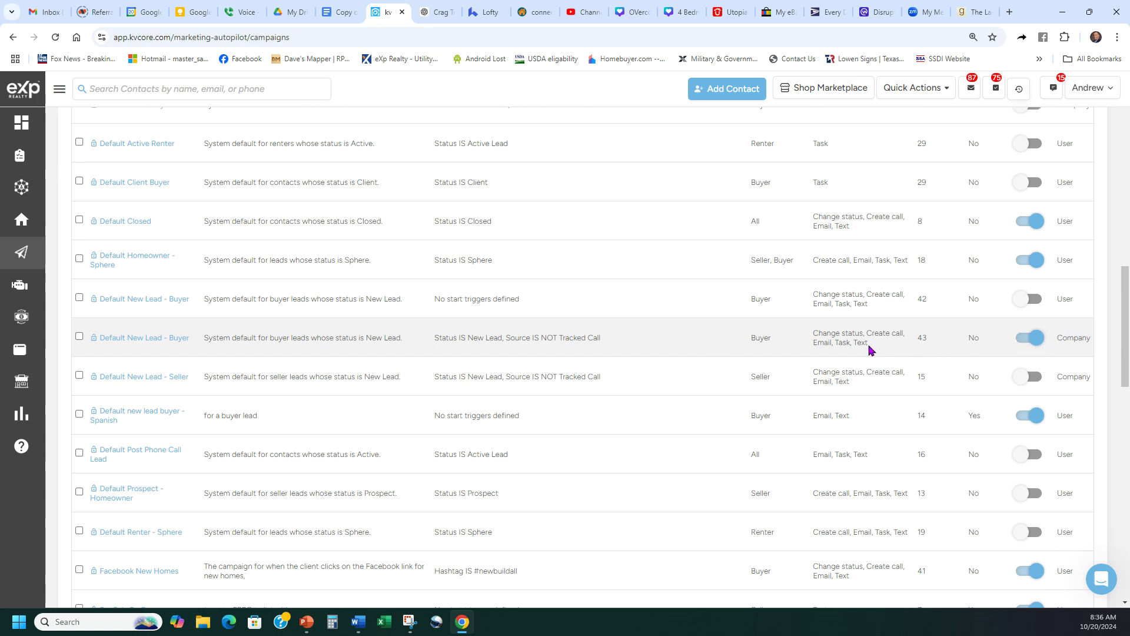
{"action": "scroll", "coordinate": [869, 350], "scroll_direction": "up", "scroll_amount": 15}
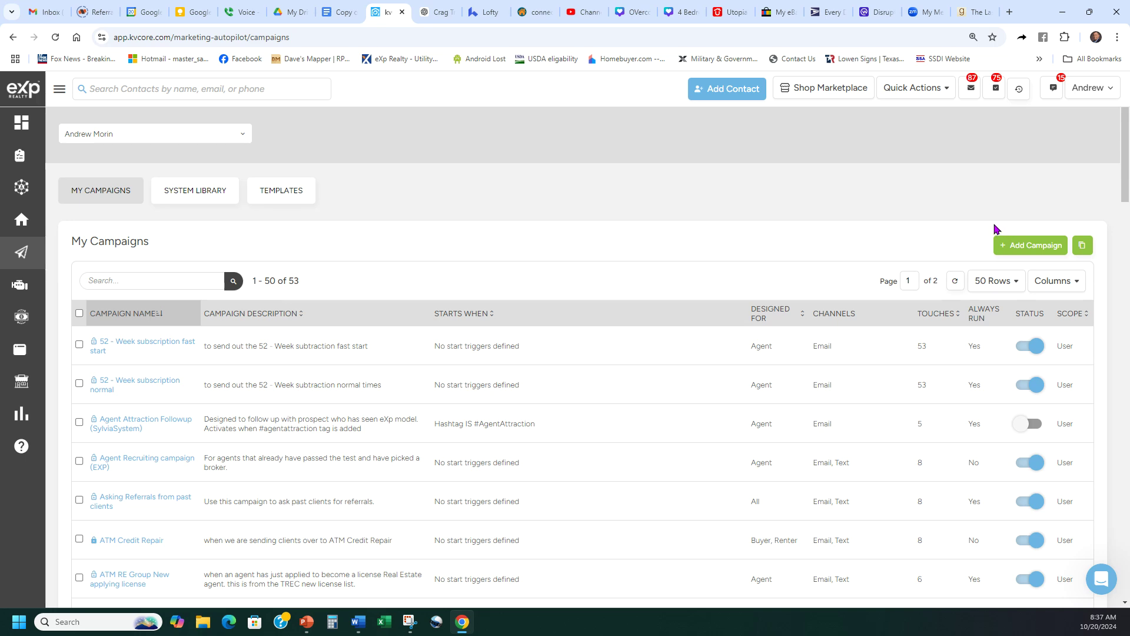
{"action": "left_click", "coordinate": [1017, 245]}
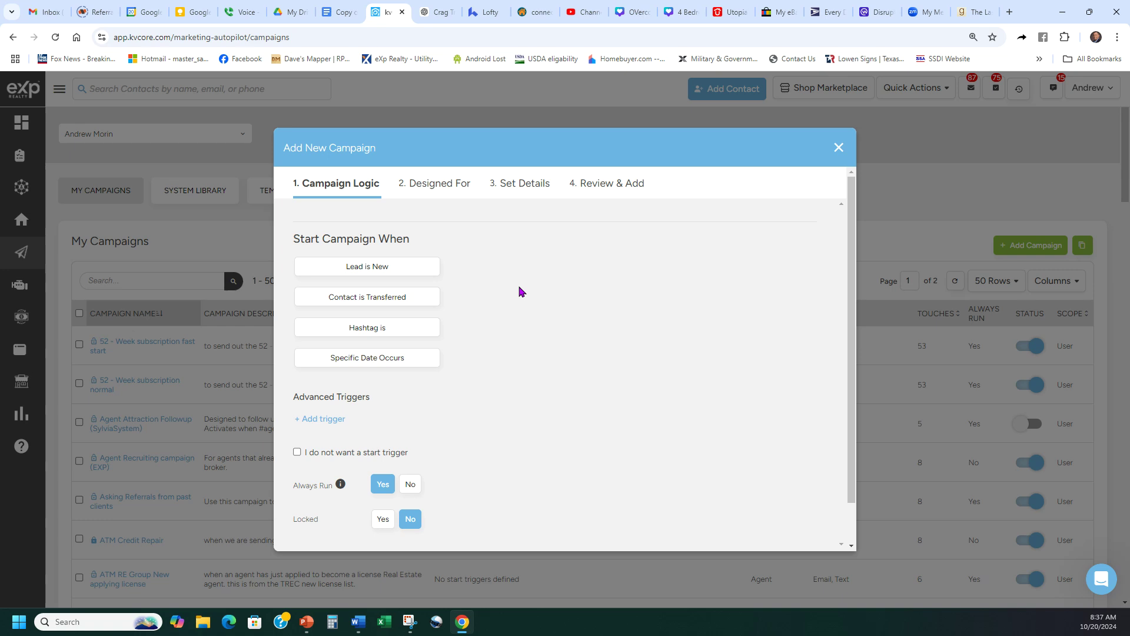
{"action": "left_click", "coordinate": [411, 272]}
{"action": "scroll", "coordinate": [575, 310], "scroll_direction": "down", "scroll_amount": 1}
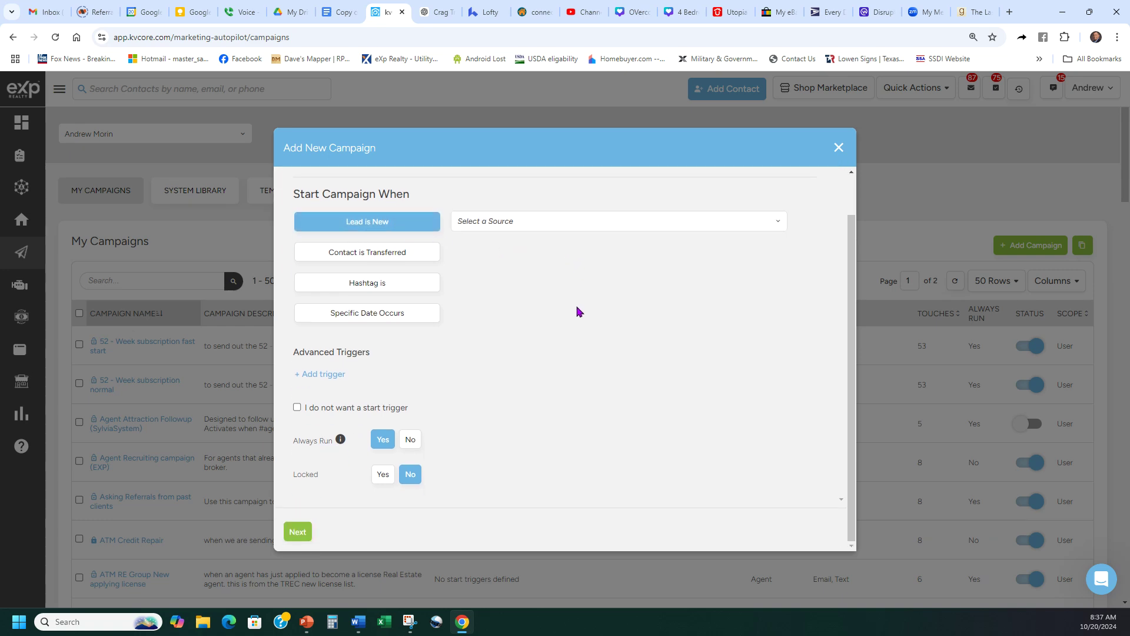
{"action": "left_click", "coordinate": [570, 222]}
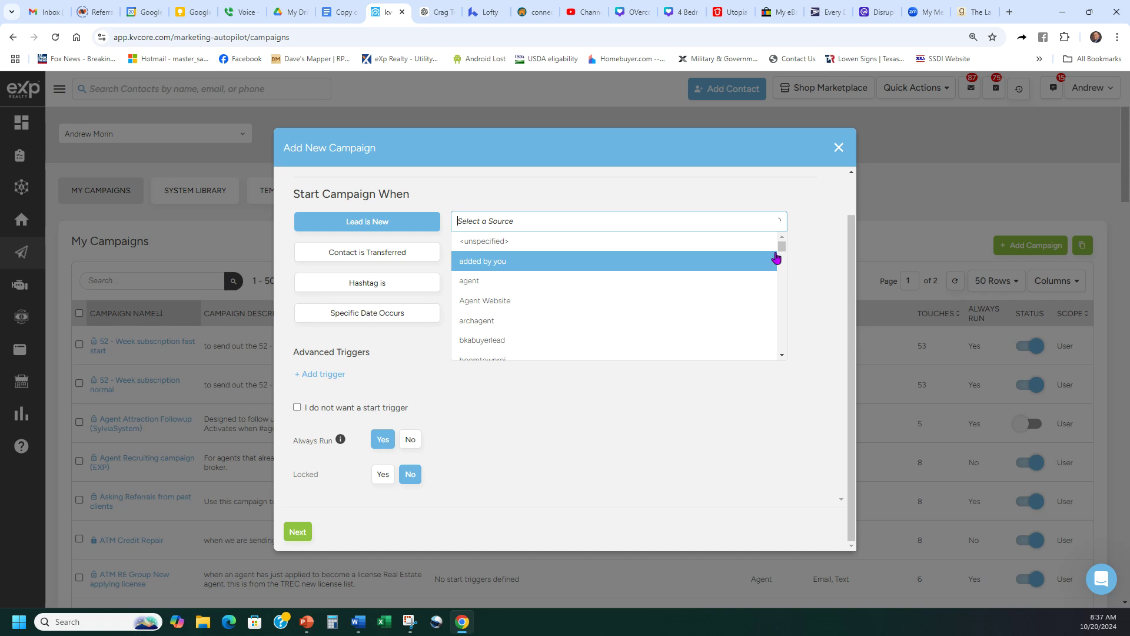
{"action": "left_click", "coordinate": [814, 252]}
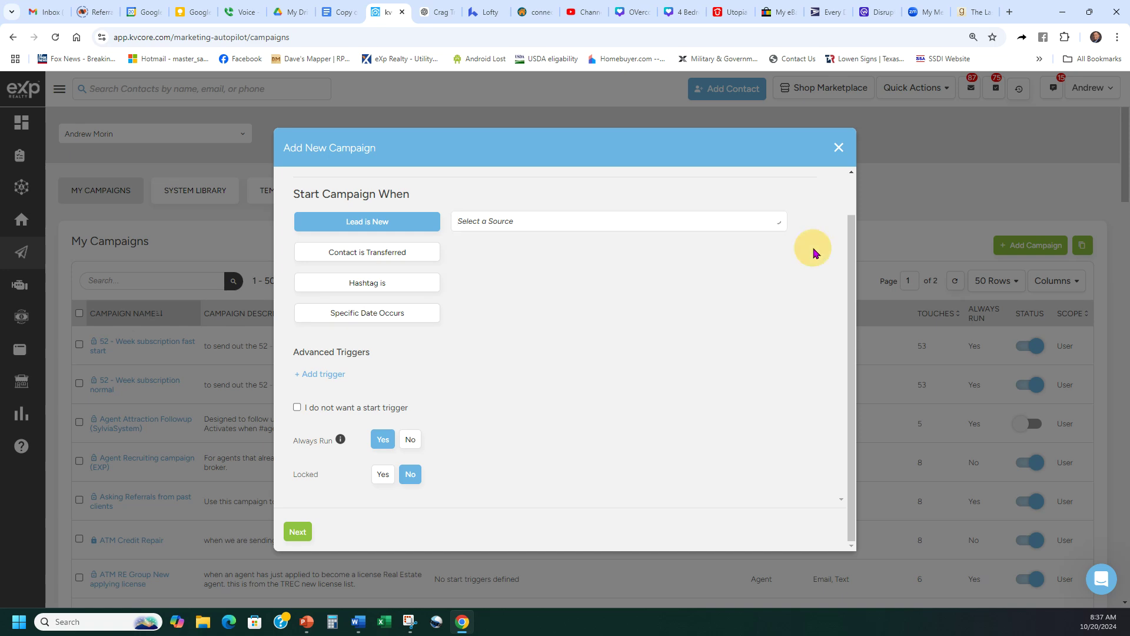
Step: Add an advanced trigger to the new campaign with the condition Source IS facebook
{"action": "left_click", "coordinate": [320, 381]}
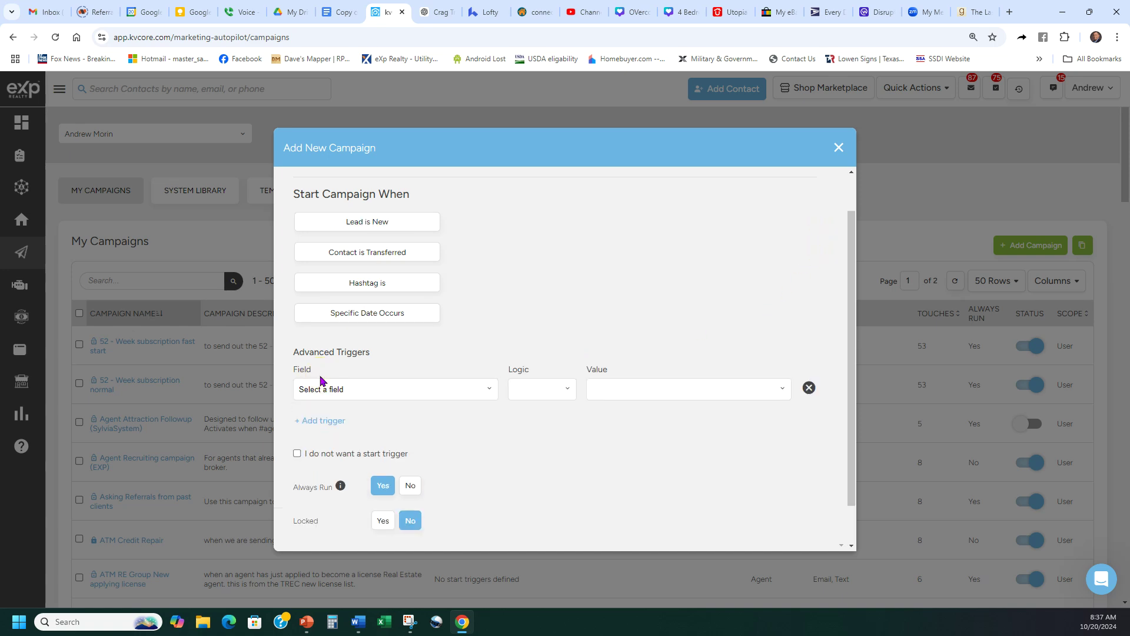
{"action": "left_click", "coordinate": [384, 222]}
{"action": "left_click", "coordinate": [326, 374]}
{"action": "left_click", "coordinate": [415, 392]}
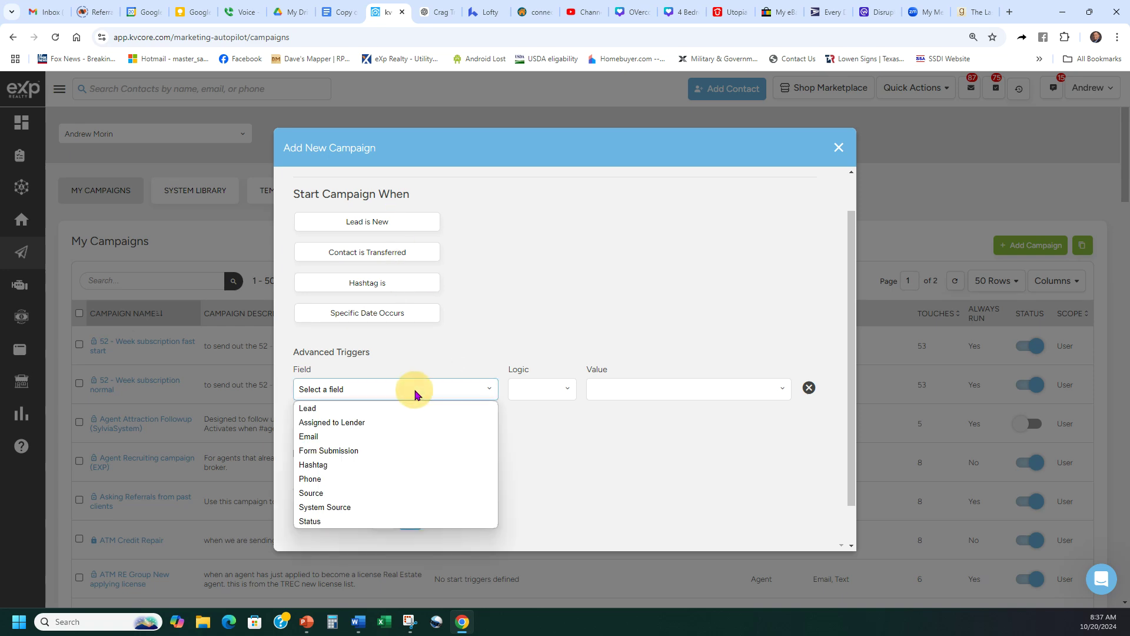
{"action": "left_click", "coordinate": [355, 493]}
{"action": "left_click", "coordinate": [705, 390]}
{"action": "type", "text": "face"}
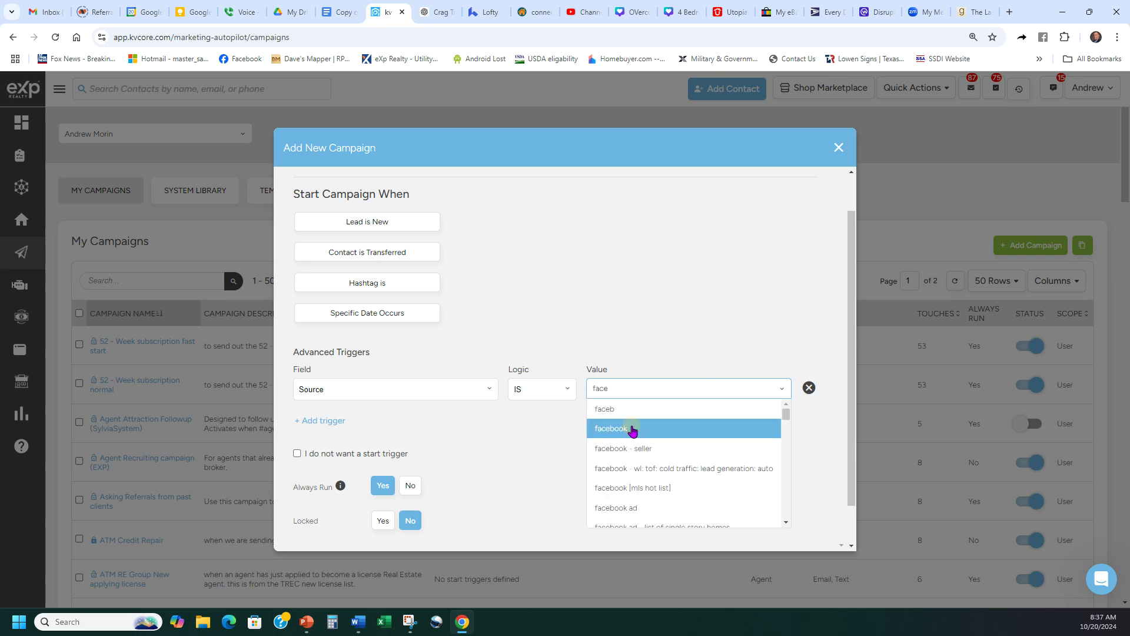
{"action": "left_click", "coordinate": [631, 428]}
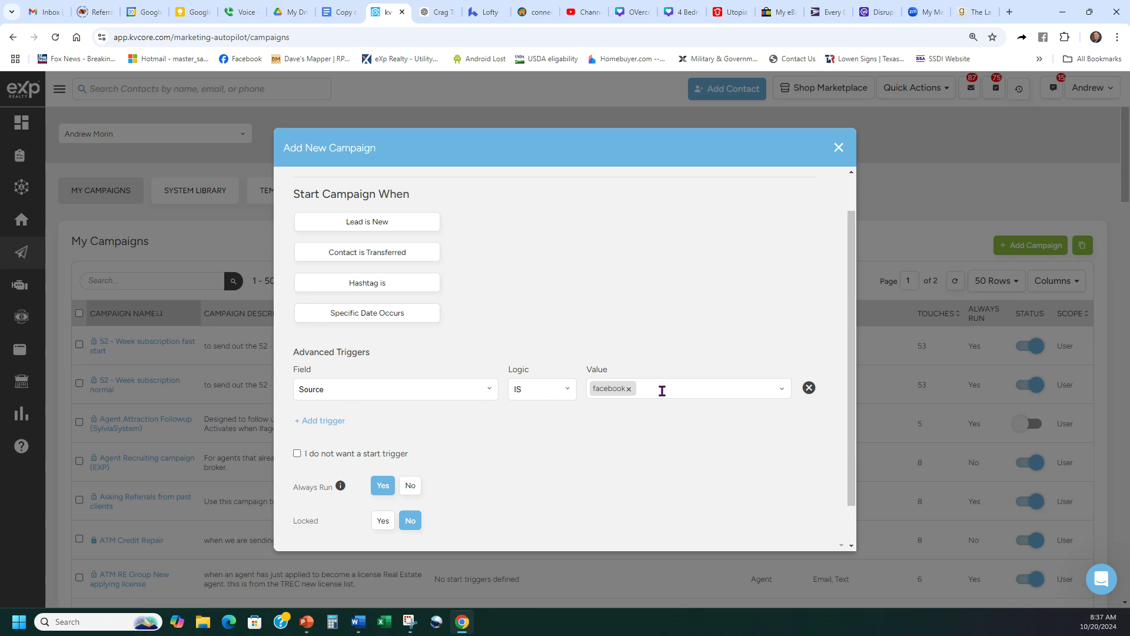
Step: Add a second advanced trigger with the condition Source IS api
{"action": "left_click", "coordinate": [323, 420]}
{"action": "left_click", "coordinate": [436, 434]}
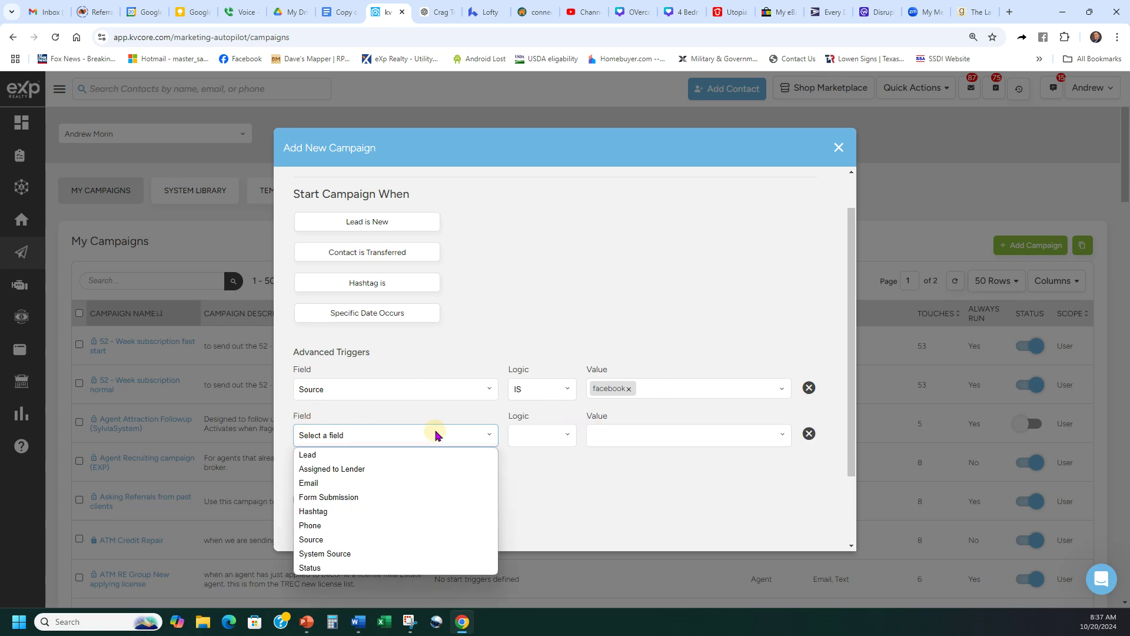
{"action": "left_click", "coordinate": [378, 539]}
{"action": "left_click", "coordinate": [619, 436]}
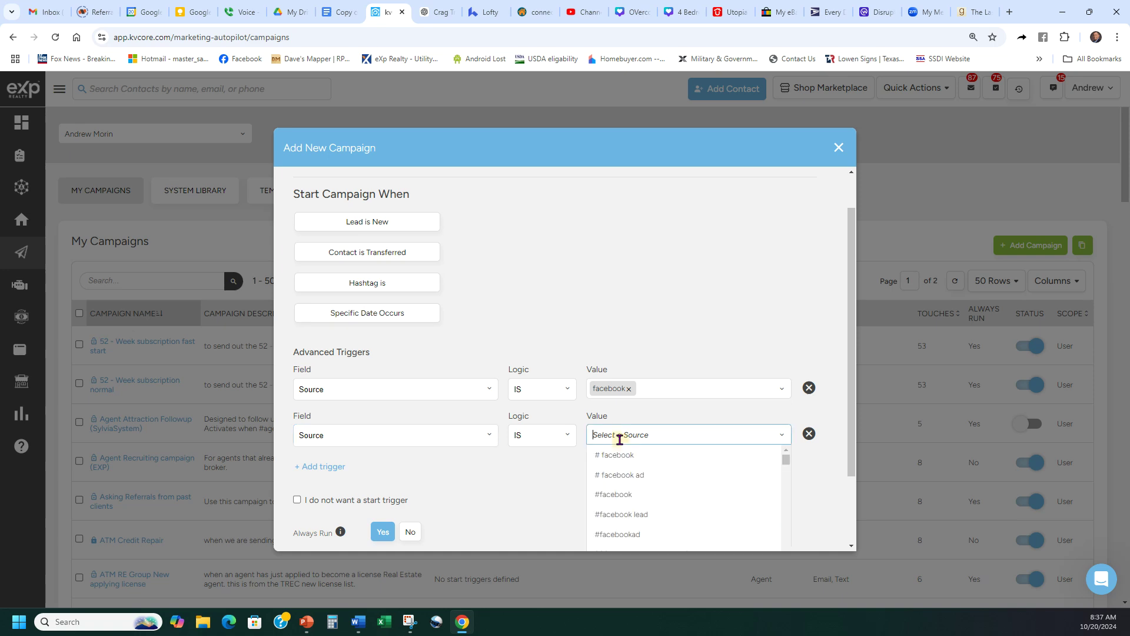
{"action": "type", "text": "api"}
{"action": "left_click", "coordinate": [613, 458]}
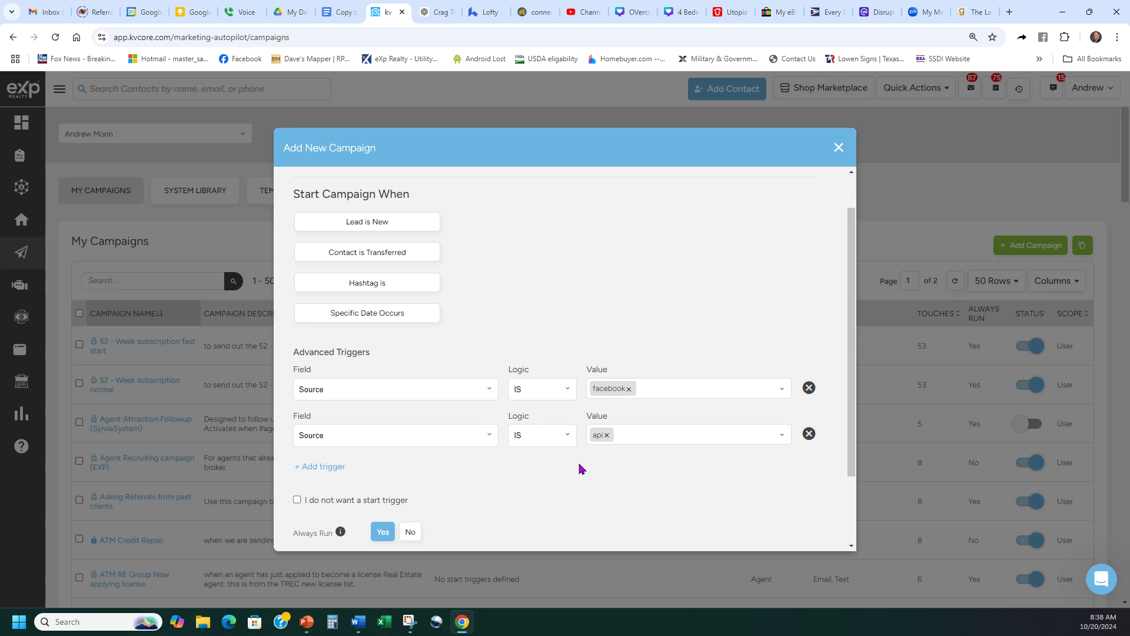
Step: Compare the values of the two source triggers, and close the new campaign without saving it
{"action": "double_click", "coordinate": [590, 370]}
{"action": "double_click", "coordinate": [587, 417]}
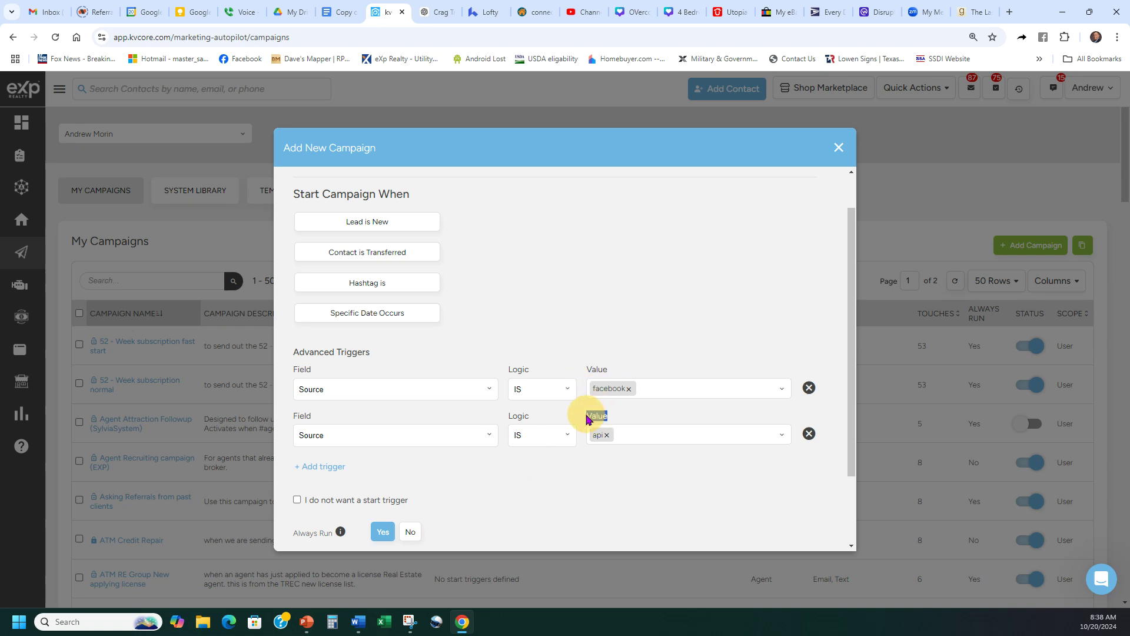
{"action": "left_click", "coordinate": [598, 369]}
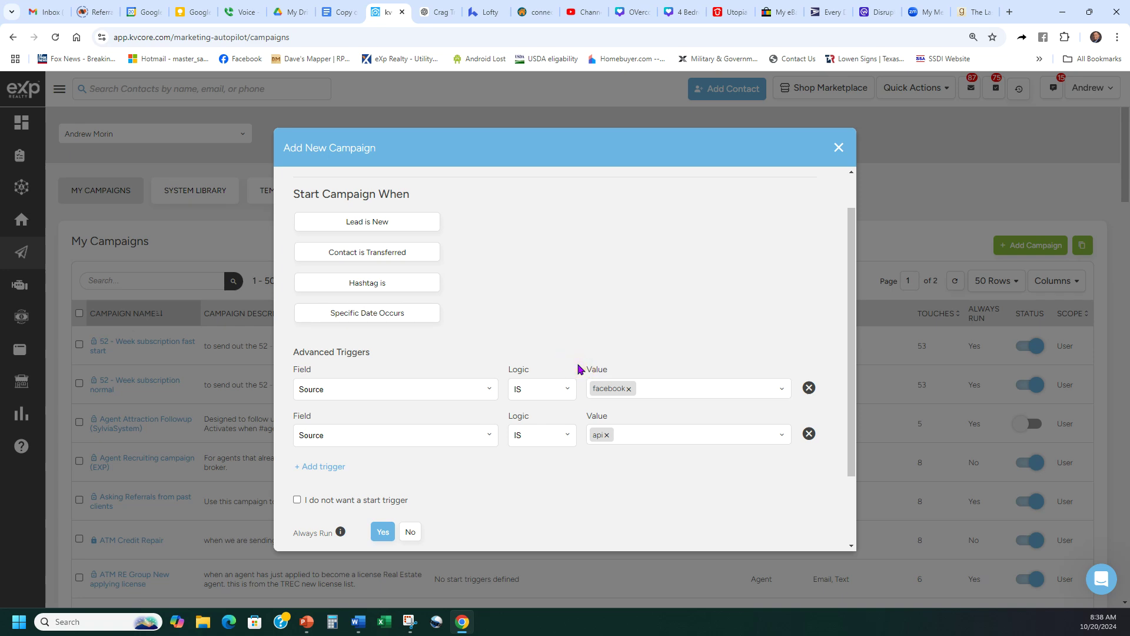
{"action": "scroll", "coordinate": [682, 474], "scroll_direction": "down", "scroll_amount": 2}
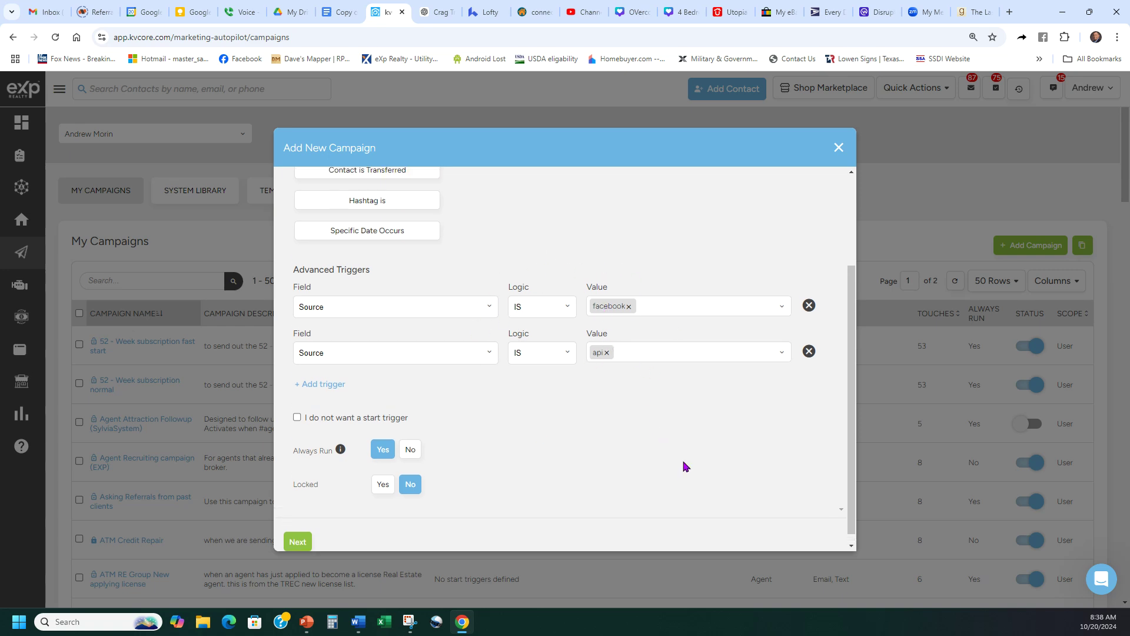
{"action": "scroll", "coordinate": [681, 465], "scroll_direction": "up", "scroll_amount": 3}
{"action": "scroll", "coordinate": [656, 277], "scroll_direction": "down", "scroll_amount": 3}
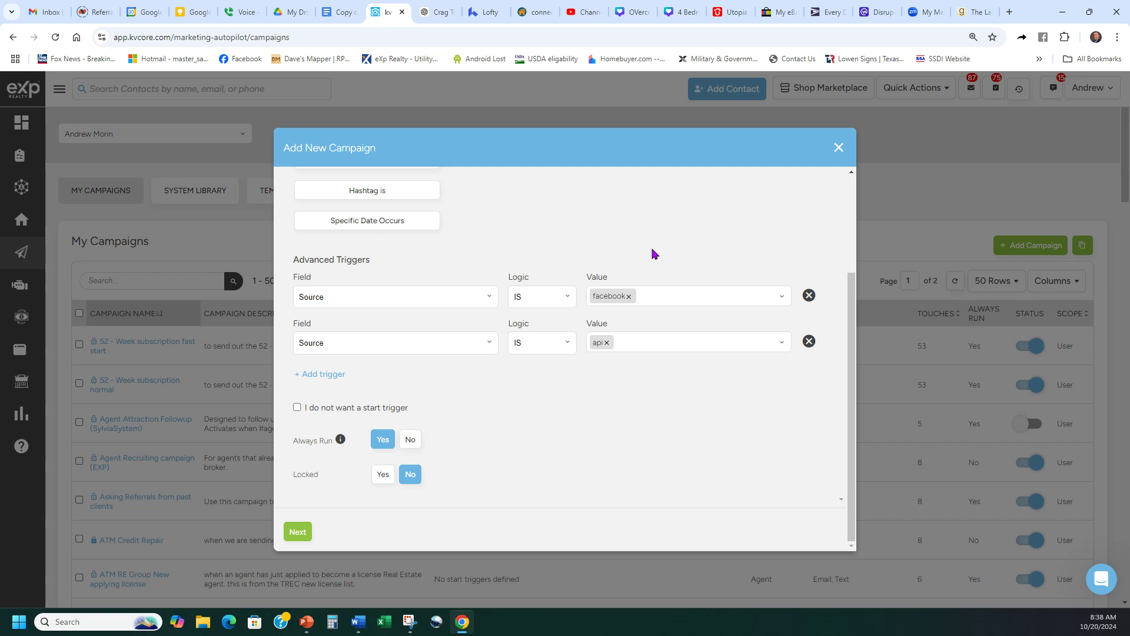
{"action": "left_click", "coordinate": [838, 148]}
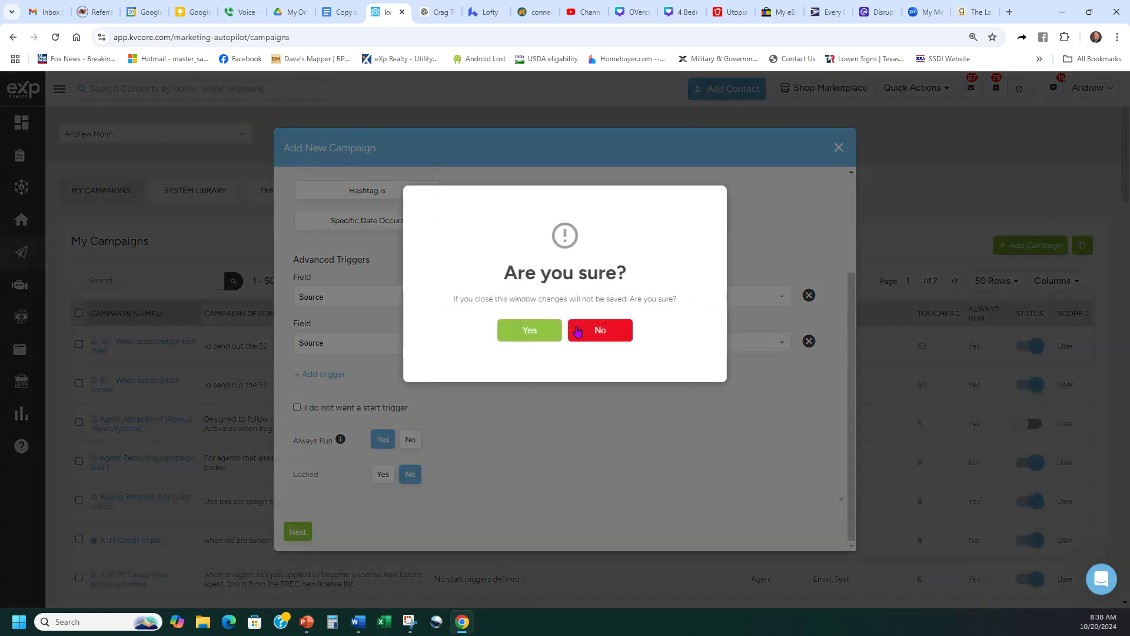
{"action": "left_click", "coordinate": [529, 328]}
Step: Return to the company-scope Default New Lead - Buyer row and compare its status condition with its audience
{"action": "scroll", "coordinate": [601, 335], "scroll_direction": "down", "scroll_amount": 5}
{"action": "scroll", "coordinate": [593, 348], "scroll_direction": "down", "scroll_amount": 4}
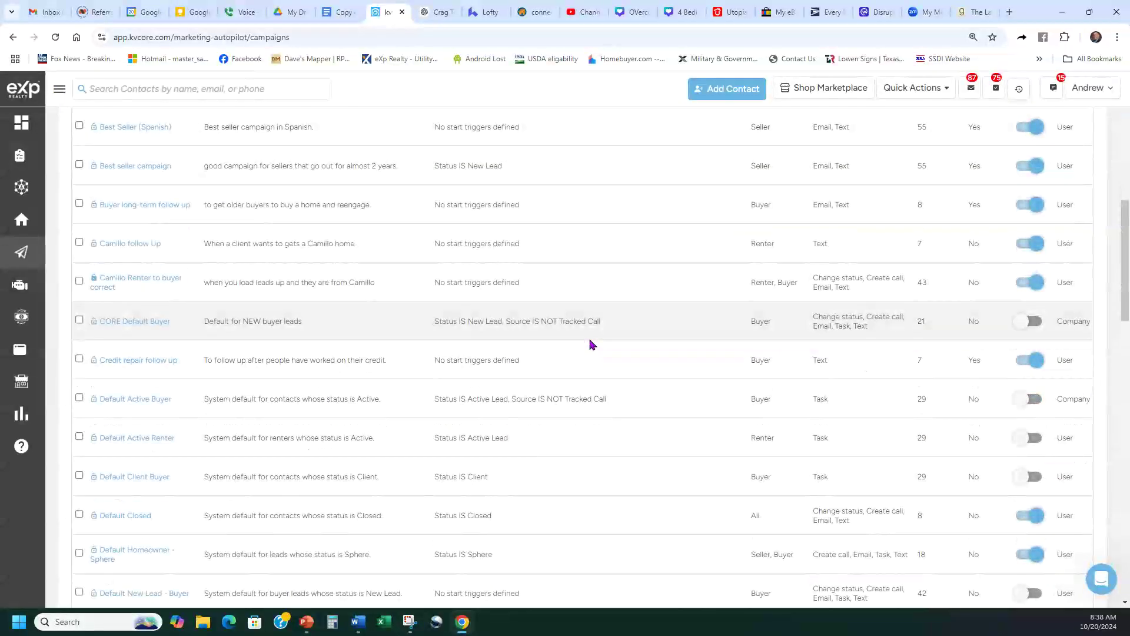
{"action": "scroll", "coordinate": [588, 342], "scroll_direction": "down", "scroll_amount": 2}
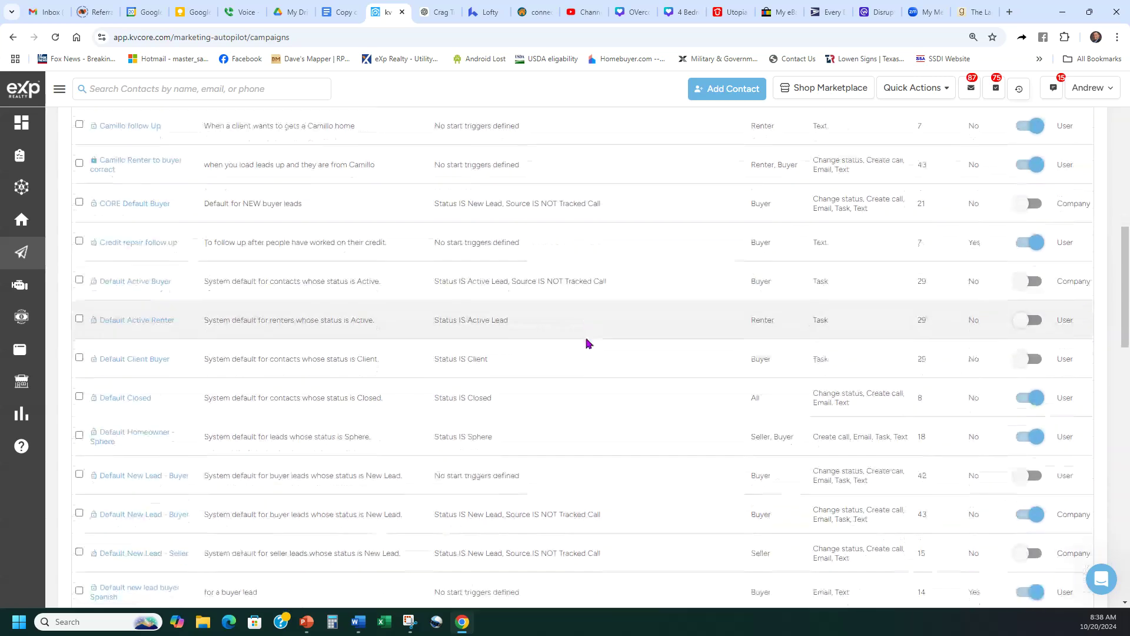
{"action": "scroll", "coordinate": [563, 338], "scroll_direction": "down", "scroll_amount": 2}
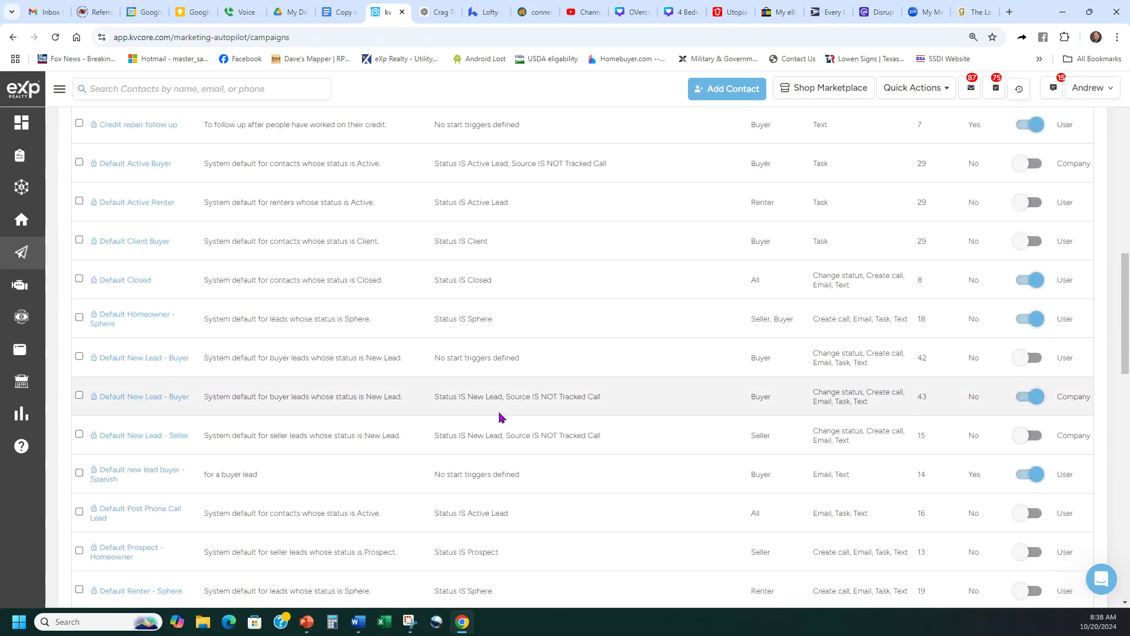
{"action": "left_click_drag", "start_coordinate": [503, 397], "coordinate": [434, 396]}
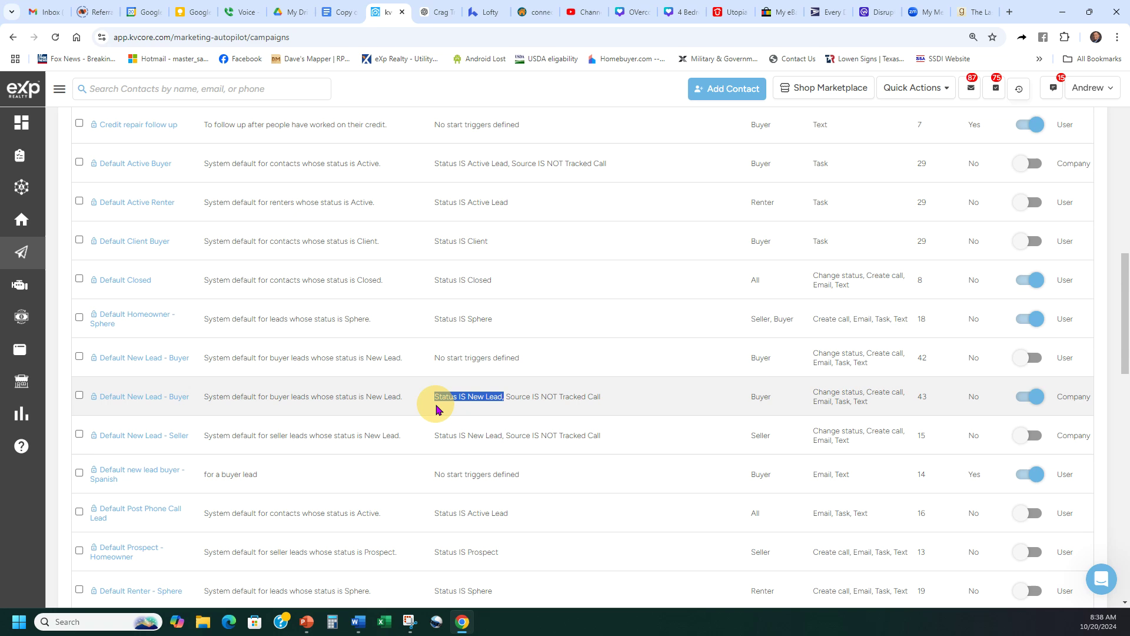
{"action": "double_click", "coordinate": [754, 396]}
{"action": "left_click", "coordinate": [732, 401]}
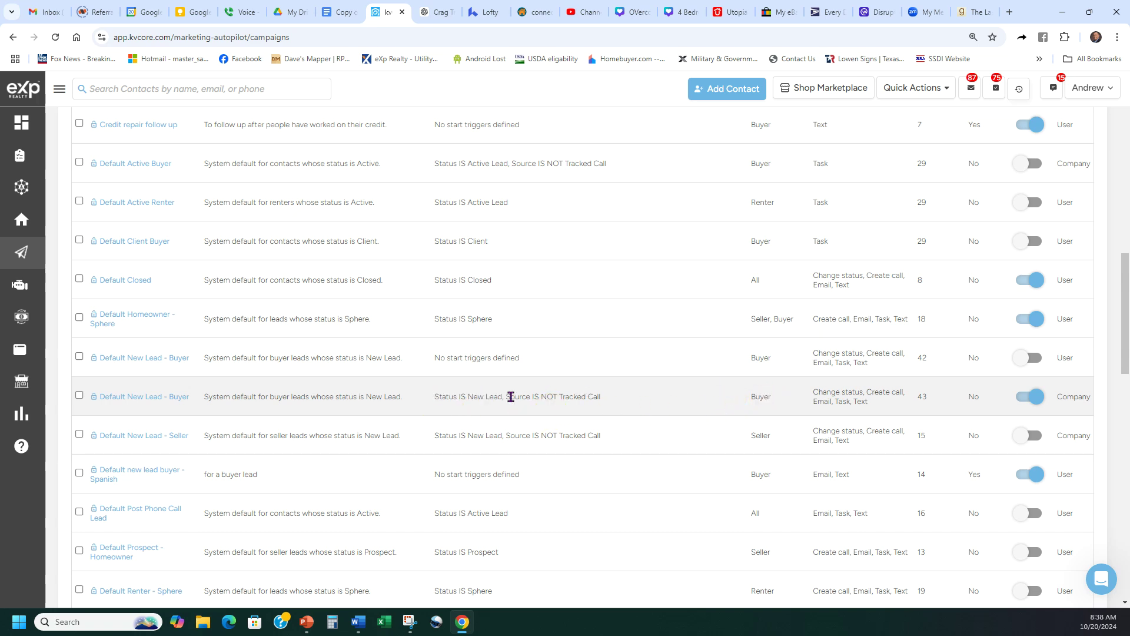
Step: Open the company-scope Default New Lead - Buyer campaign and bring up its clone setup to examine the advanced triggers
{"action": "left_click", "coordinate": [150, 398]}
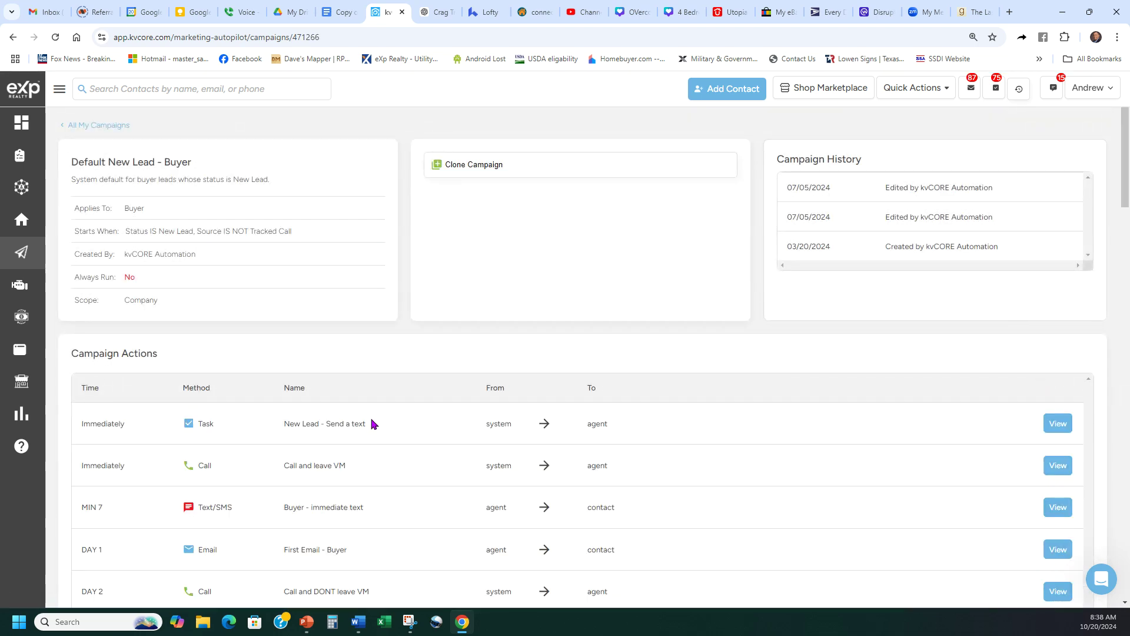
{"action": "left_click", "coordinate": [501, 171]}
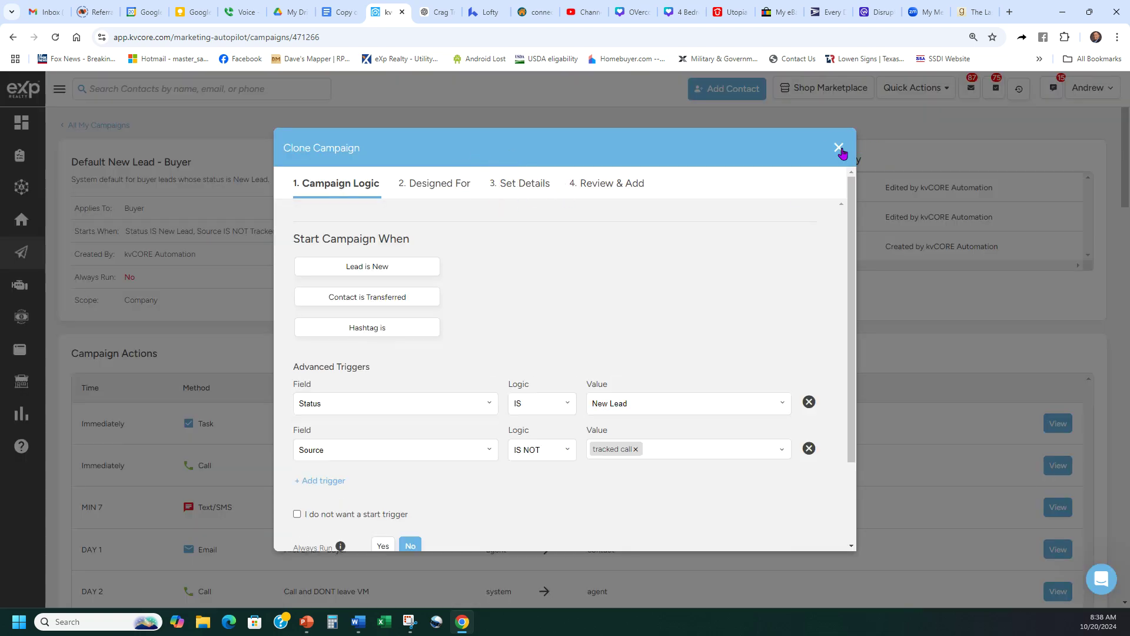
{"action": "left_click", "coordinate": [838, 147]}
{"action": "left_click", "coordinate": [539, 331]}
{"action": "left_click", "coordinate": [466, 168]}
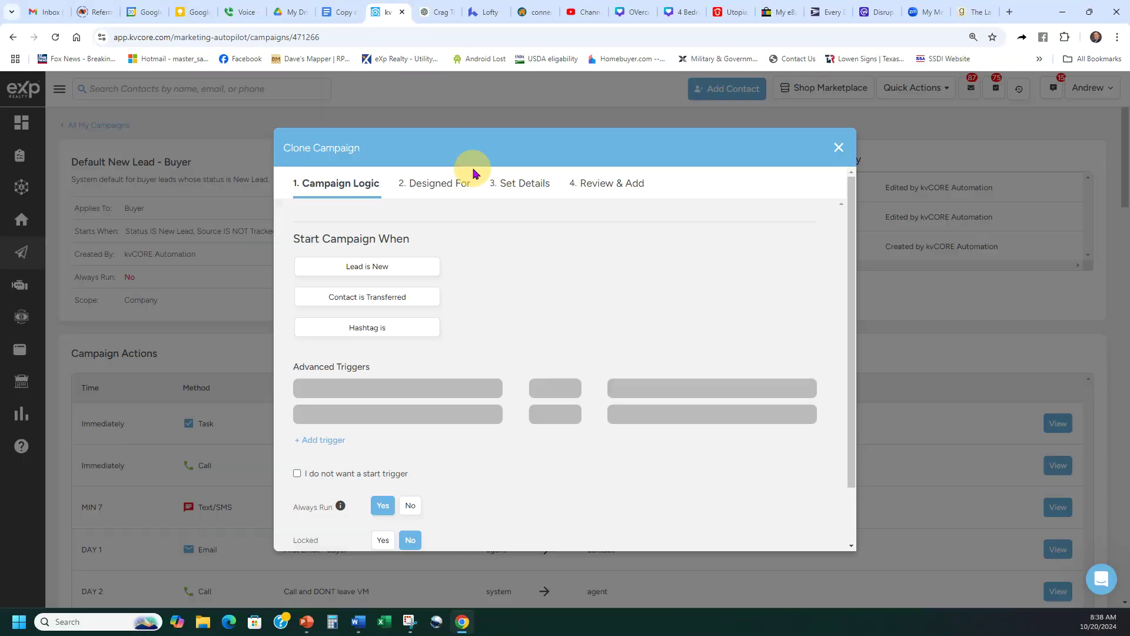
{"action": "scroll", "coordinate": [581, 334], "scroll_direction": "down", "scroll_amount": 2}
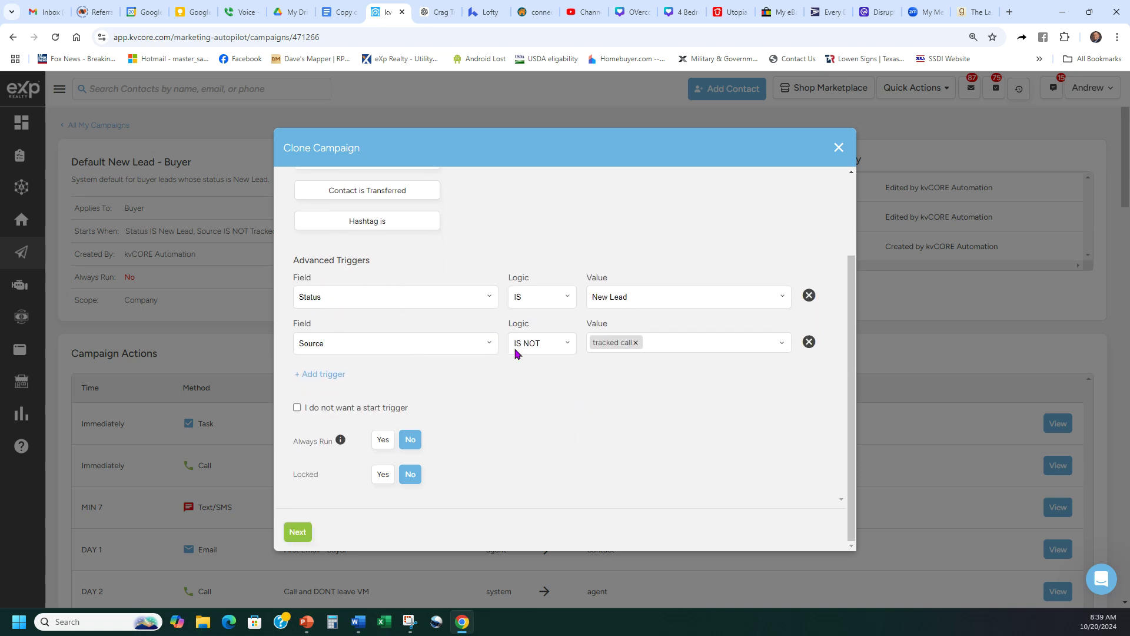
Step: Try adding a third advanced trigger with Source IS NOT to the clone, and remove it without choosing a source
{"action": "left_click", "coordinate": [323, 377]}
{"action": "left_click", "coordinate": [377, 396]}
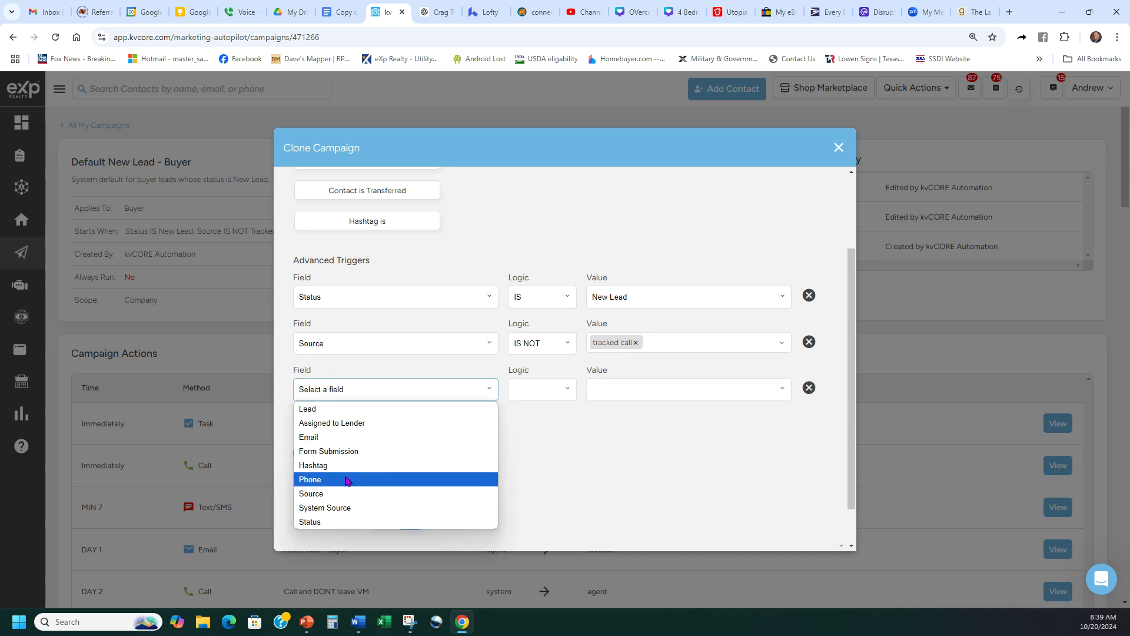
{"action": "left_click", "coordinate": [330, 493]}
{"action": "left_click", "coordinate": [558, 390]}
{"action": "left_click", "coordinate": [529, 421]}
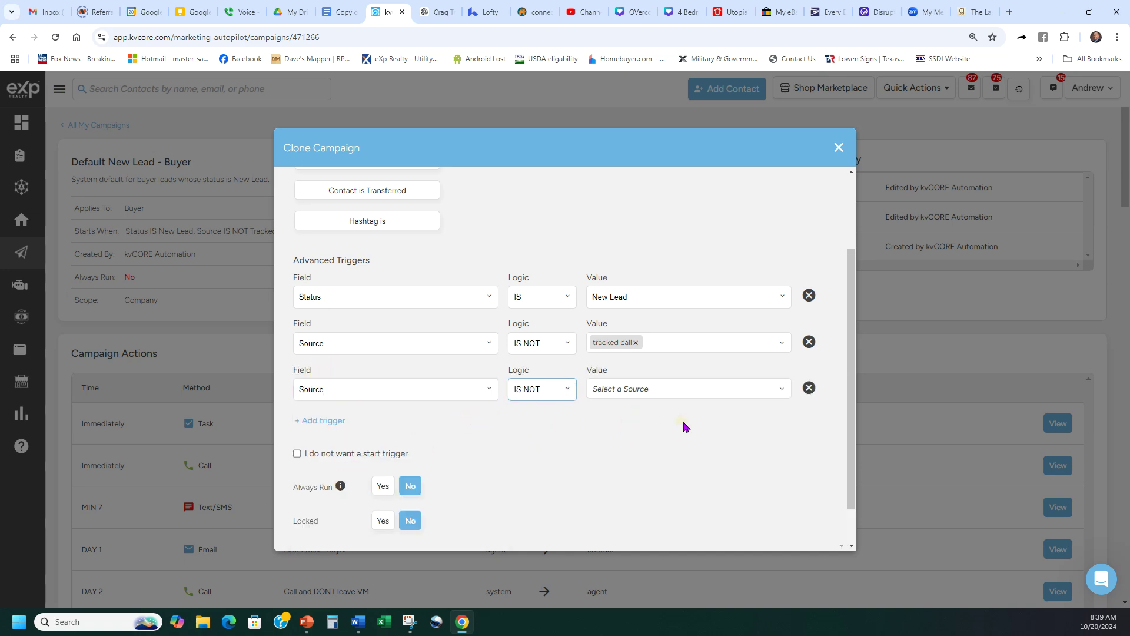
{"action": "left_click", "coordinate": [686, 389]}
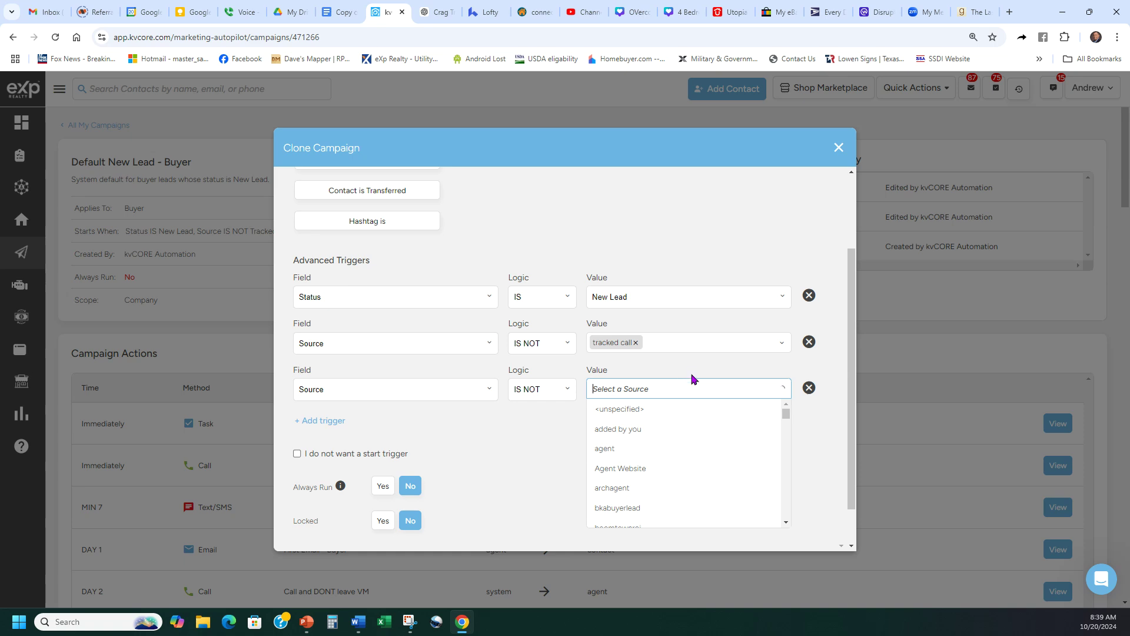
{"action": "left_click", "coordinate": [809, 387]}
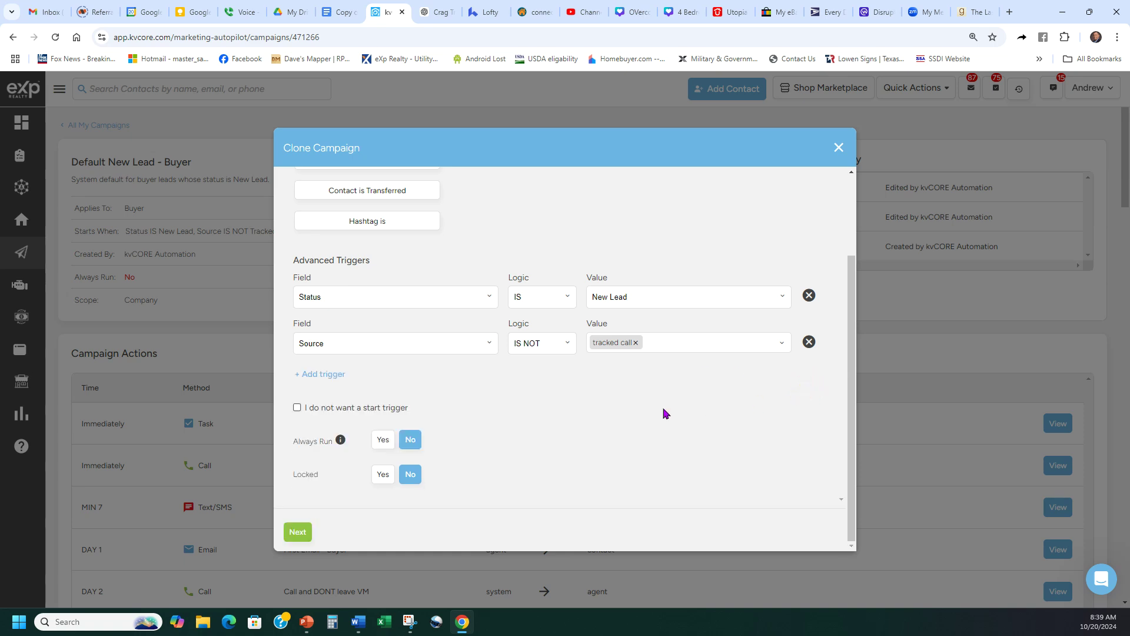
Step: Go through the clone's audience and campaign details, and discard the clone without saving
{"action": "left_click", "coordinate": [297, 531]}
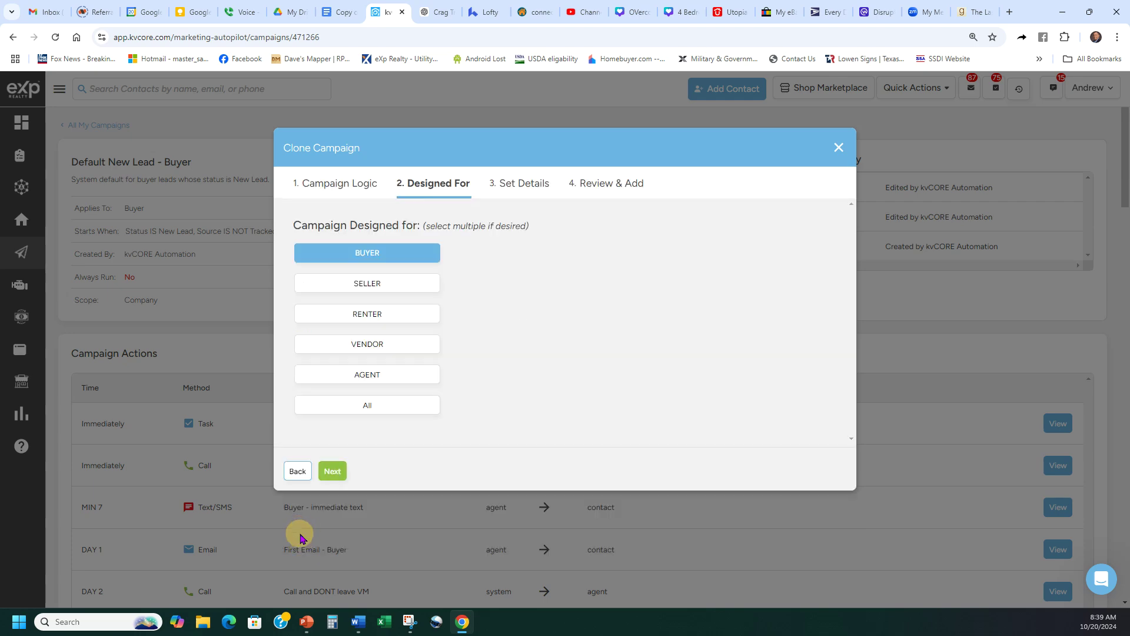
{"action": "left_click", "coordinate": [333, 471]}
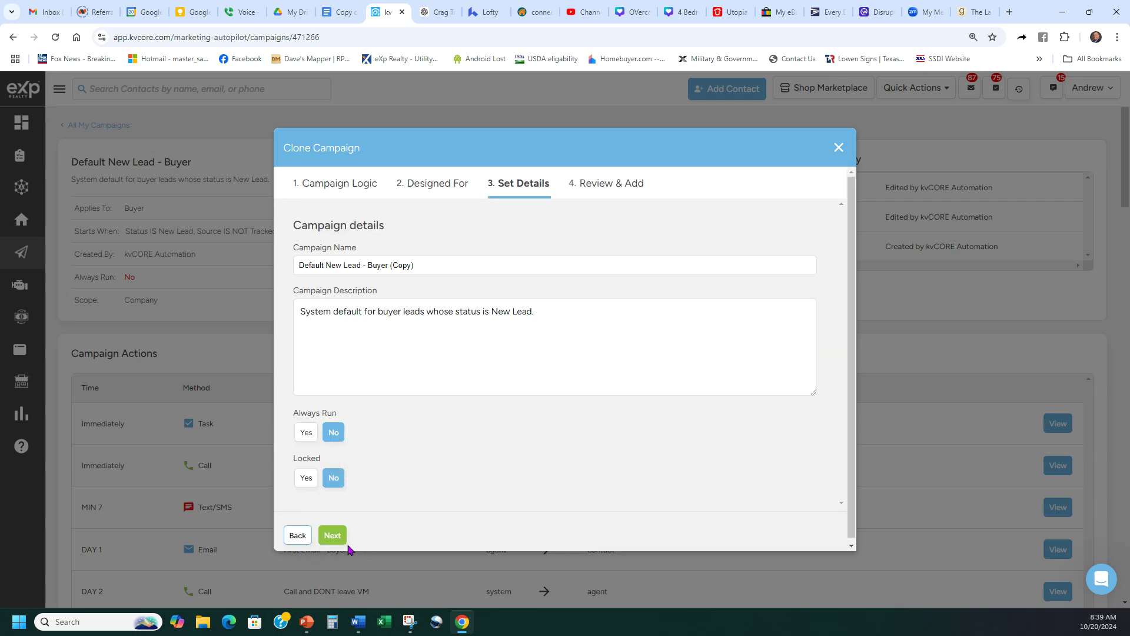
{"action": "left_click", "coordinate": [839, 147]}
{"action": "left_click", "coordinate": [513, 332]}
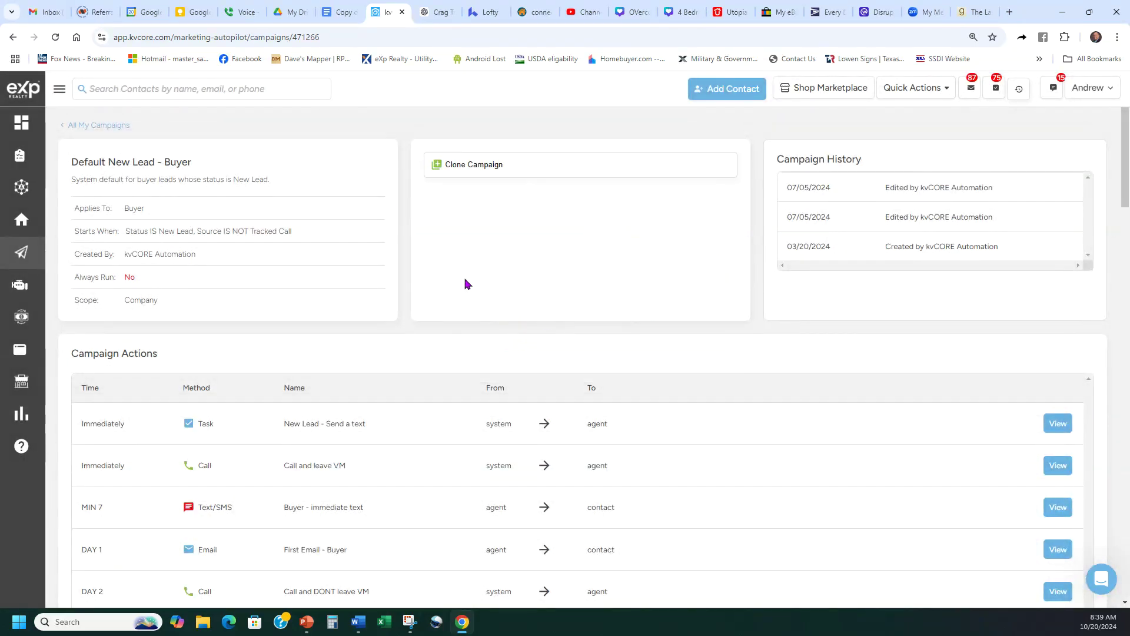